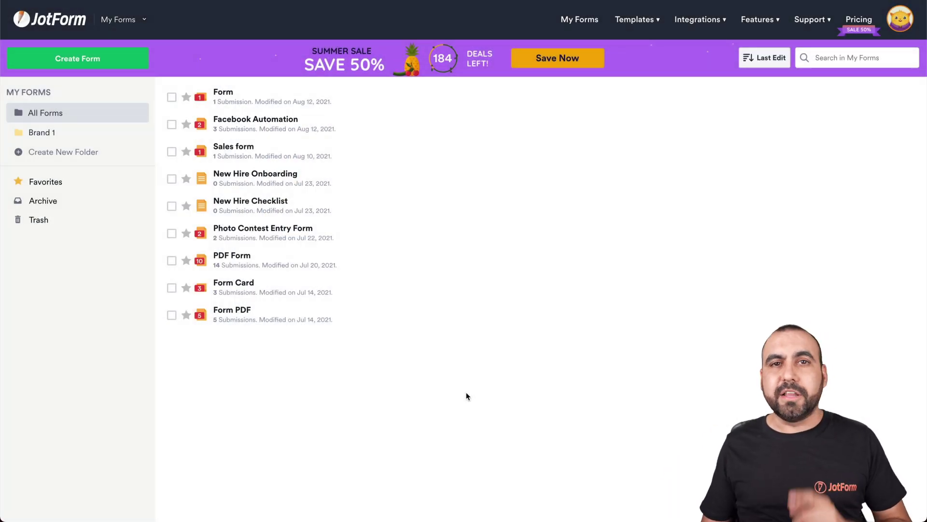
# Start a blank form from scratch using the Classic Form layout.
pyautogui.click(116, 67)
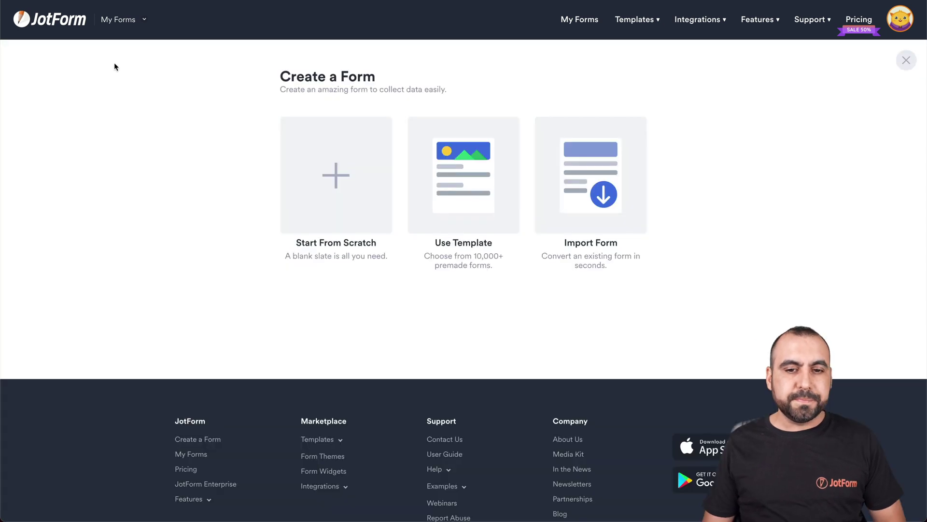
pyautogui.click(336, 180)
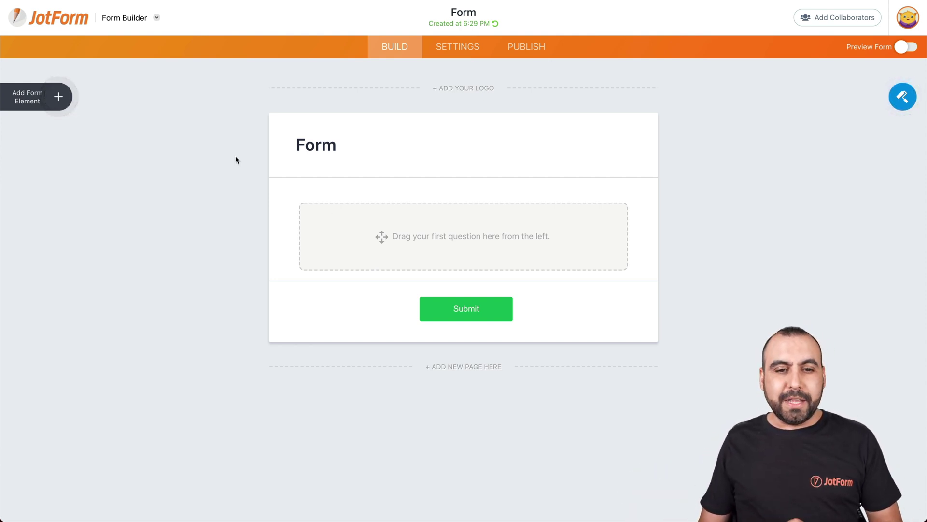
# Add Full Name, Address, Email and Appointment fields to the empty form.
pyautogui.click(58, 99)
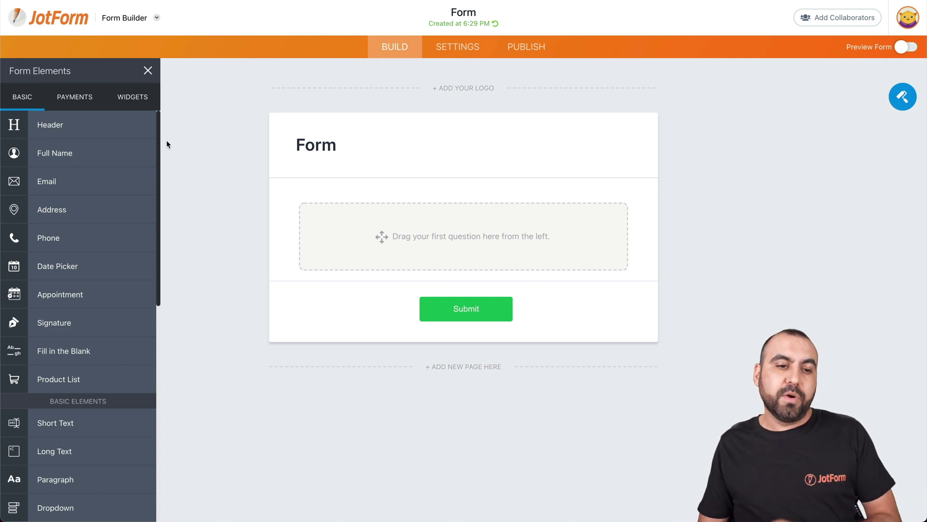
pyautogui.moveTo(72, 152); pyautogui.dragTo(451, 234)
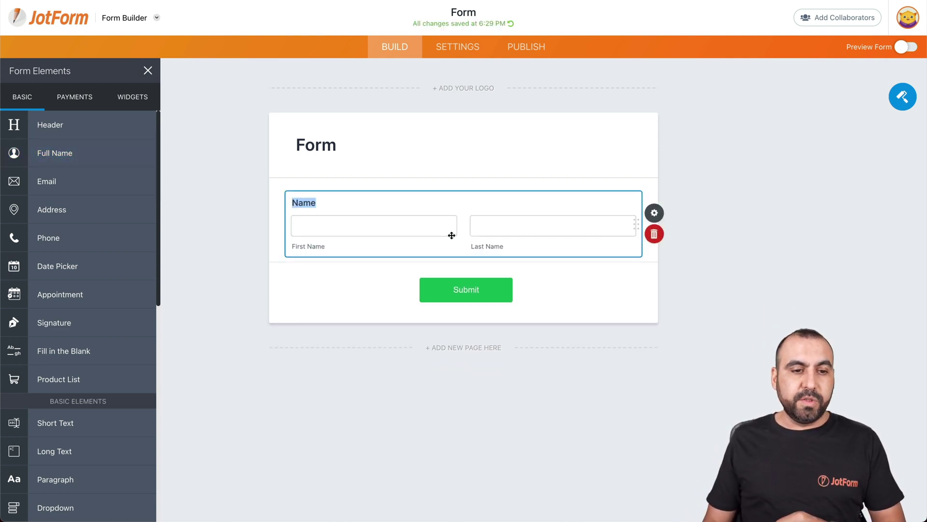
pyautogui.moveTo(97, 209); pyautogui.dragTo(415, 270)
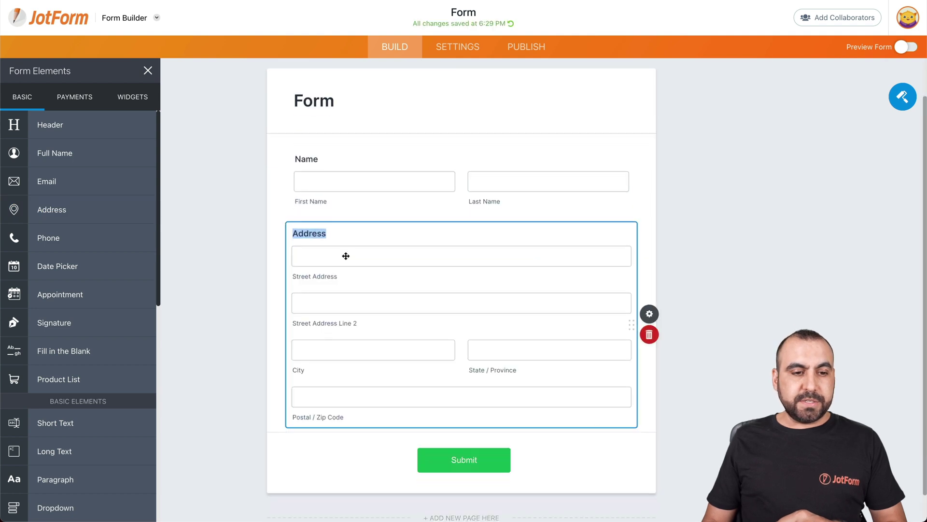
pyautogui.moveTo(79, 145); pyautogui.dragTo(410, 420)
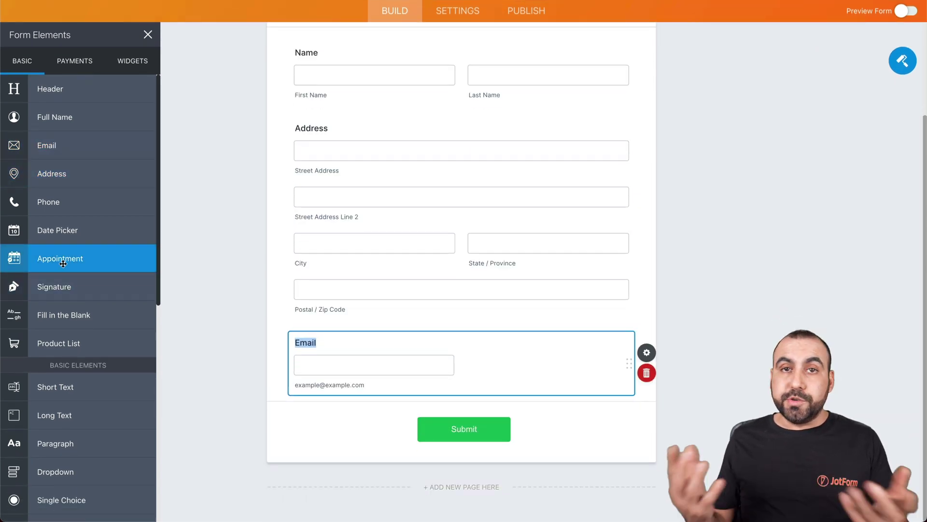
pyautogui.moveTo(62, 263); pyautogui.dragTo(390, 333)
# Insert a Short Text question labelled 'What is your age?' above the appointment.
pyautogui.scroll(-4, 137, 328)
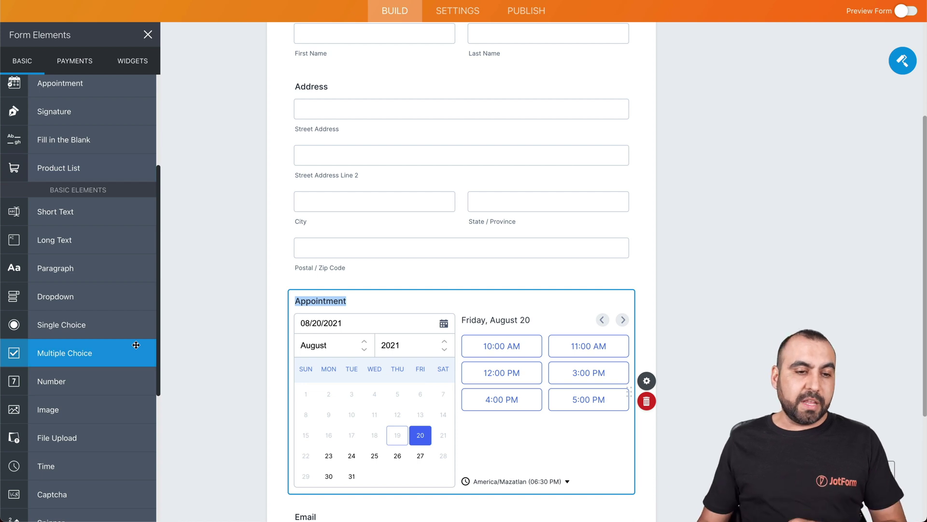
pyautogui.scroll(-1, 137, 344)
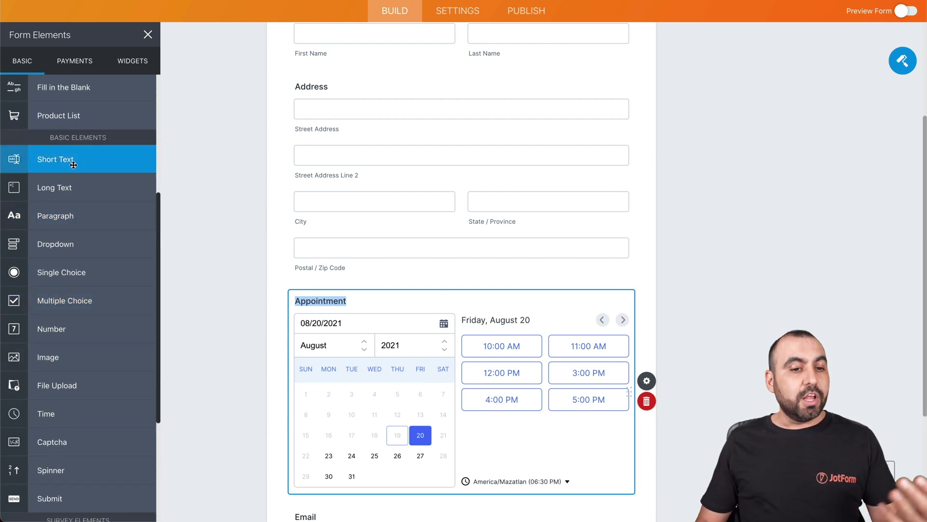
pyautogui.moveTo(67, 159); pyautogui.dragTo(382, 305)
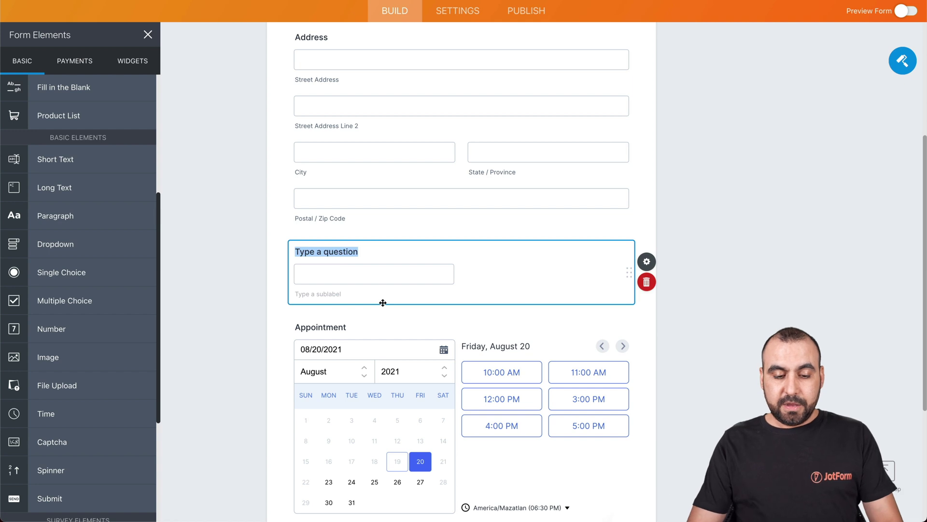
pyautogui.write('What is your')
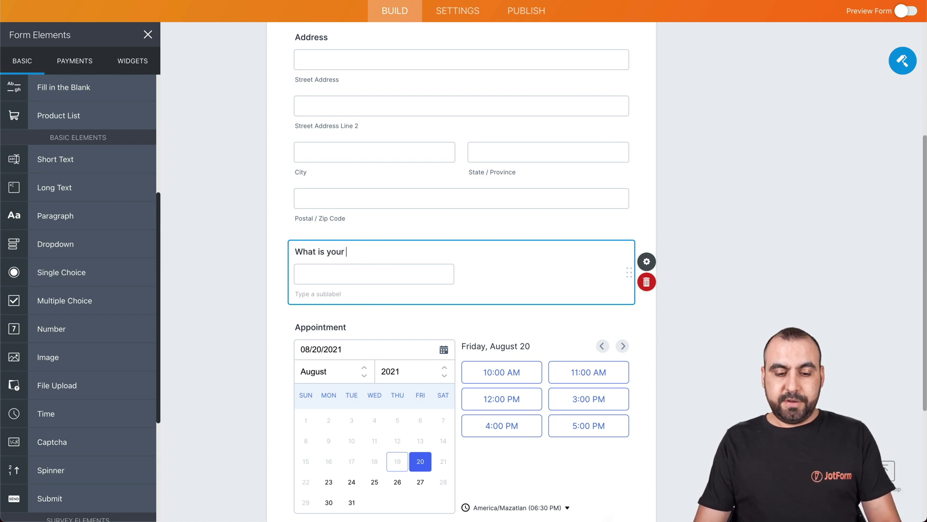
pyautogui.write(' age?')
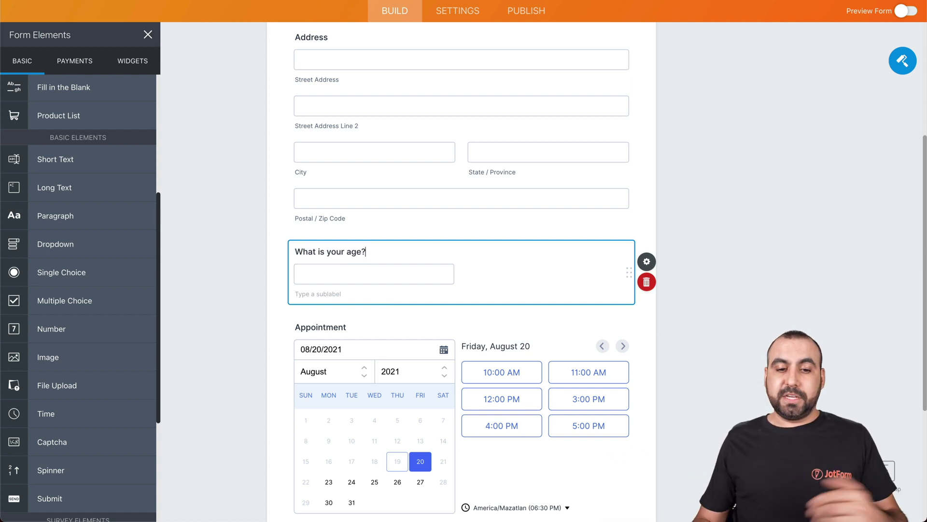
# Add a dropdown question 'What size shirt are you?' below the age question.
pyautogui.click(178, 276)
pyautogui.scroll(-2, 296, 218)
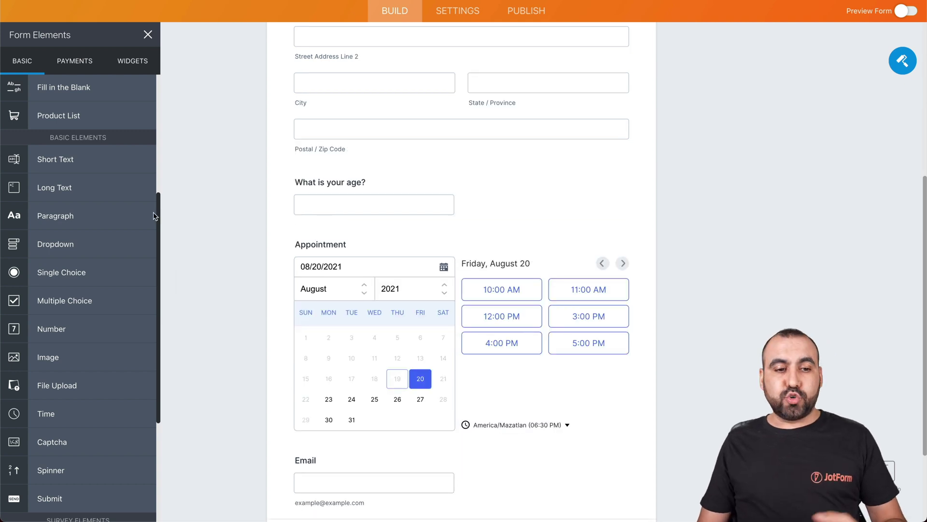
pyautogui.moveTo(70, 249); pyautogui.dragTo(412, 248)
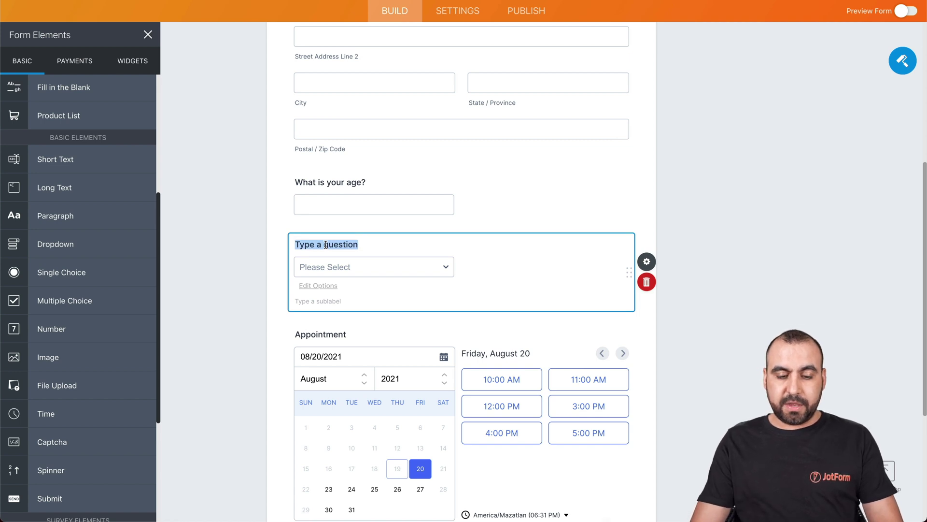
pyautogui.write('What su')
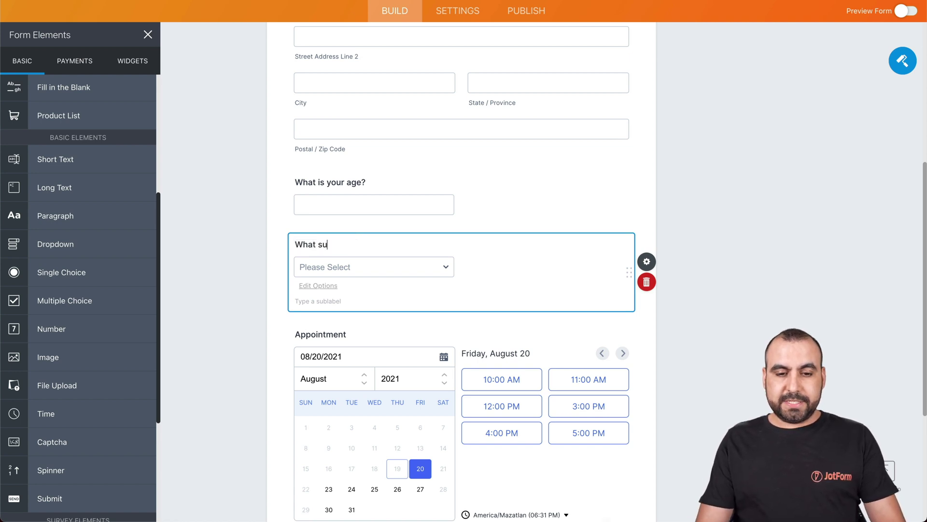
pyautogui.press('BackSpace')
pyautogui.write('ize shirt ')
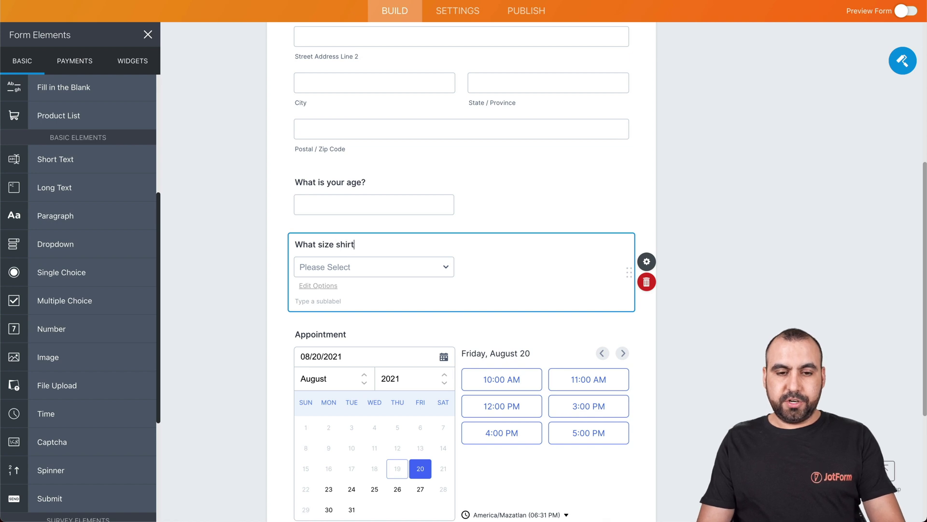
pyautogui.write('are you?')
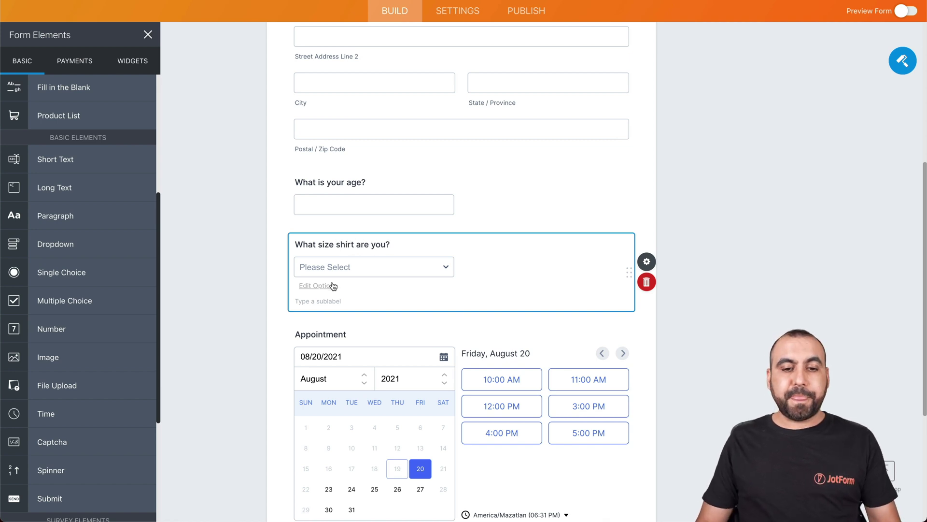
# Give the dropdown the choices Small, Medium and Large and save them.
pyautogui.click(332, 285)
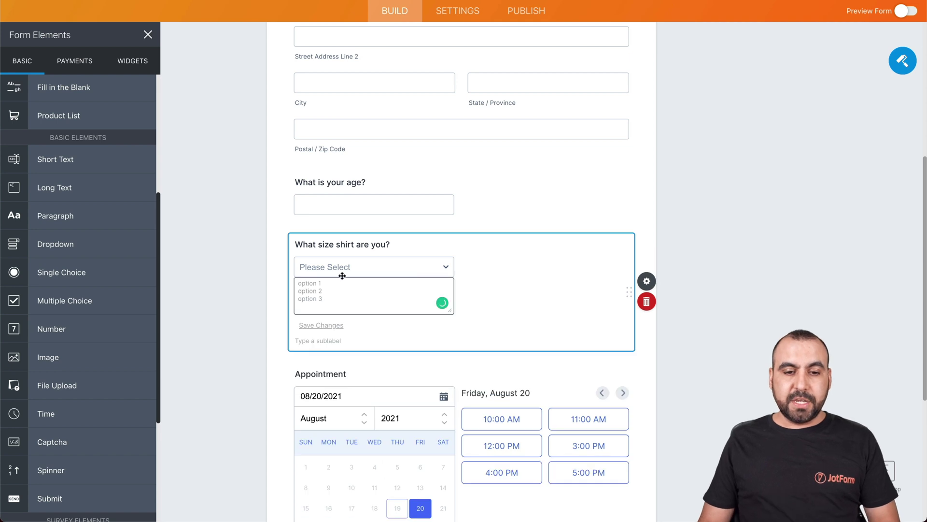
pyautogui.write('Sma')
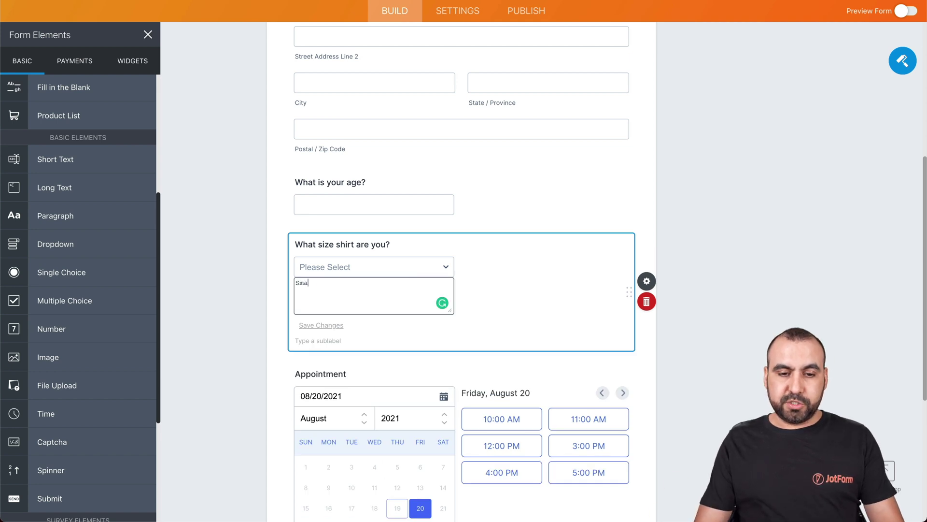
pyautogui.write('ll Medium Large')
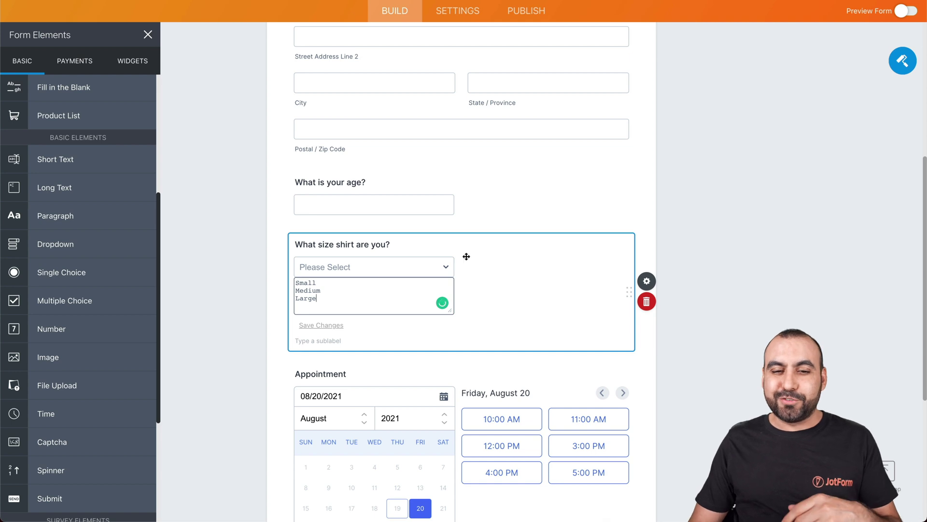
pyautogui.click(497, 274)
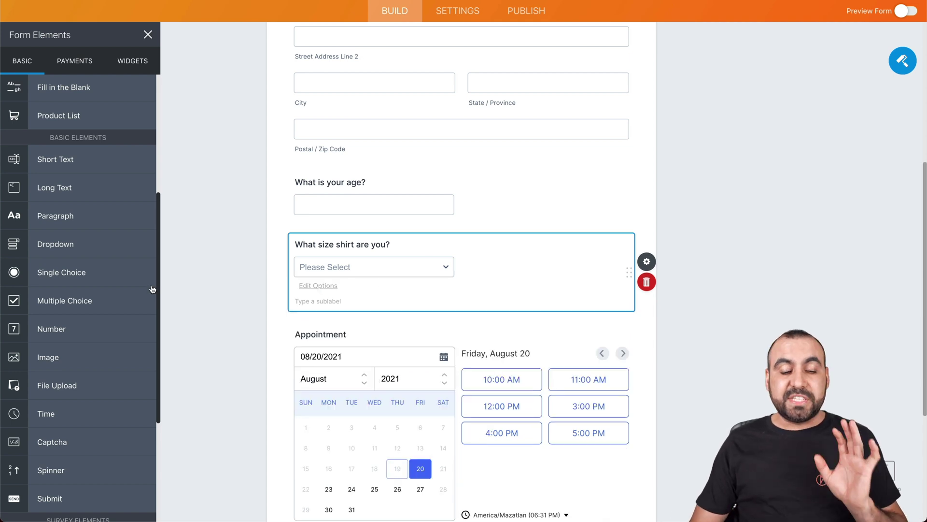
pyautogui.scroll(-2, 86, 303)
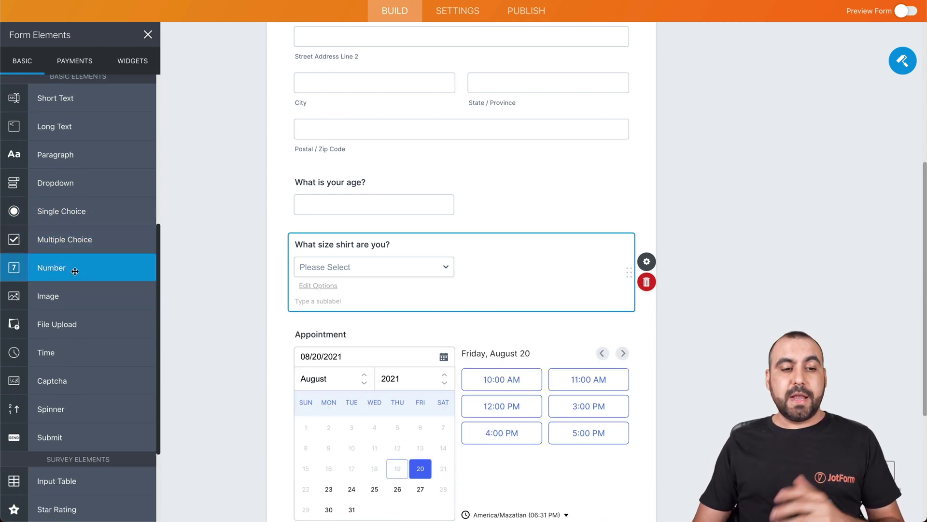
pyautogui.scroll(-4, 79, 251)
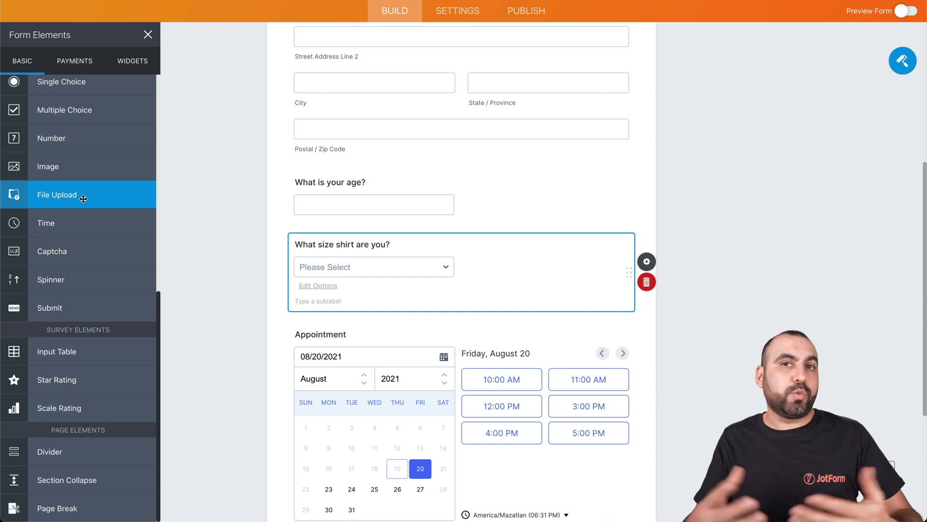
# Add a File Upload field below the shirt-size question and show its file size and type options.
pyautogui.moveTo(83, 198); pyautogui.dragTo(400, 341)
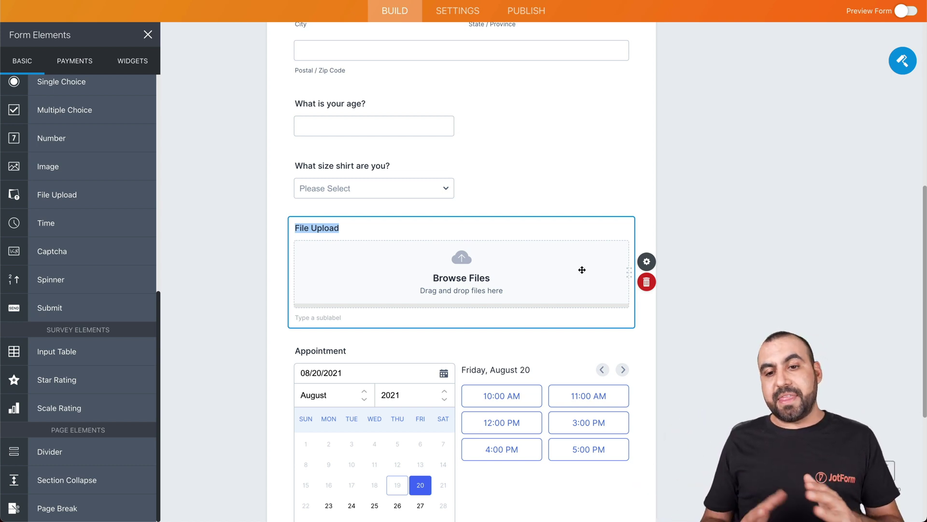
pyautogui.click(647, 262)
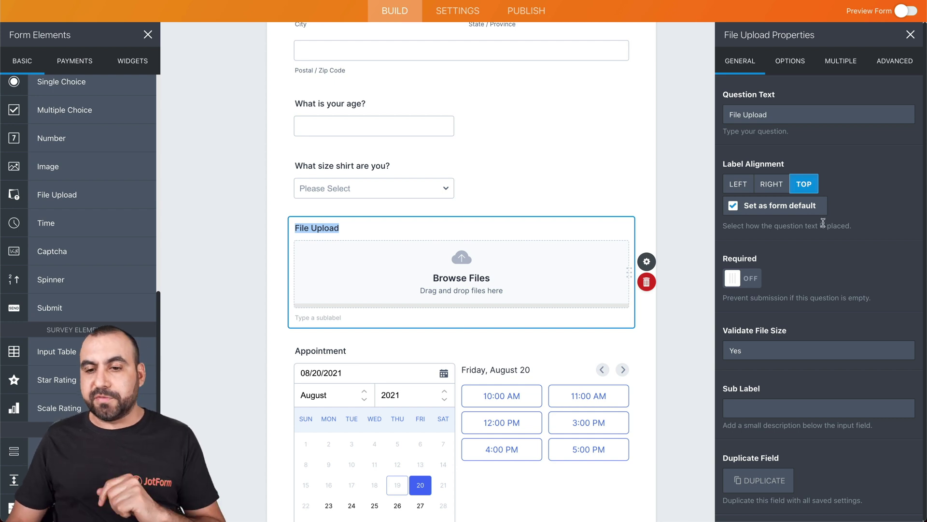
pyautogui.moveTo(781, 115); pyautogui.dragTo(710, 117)
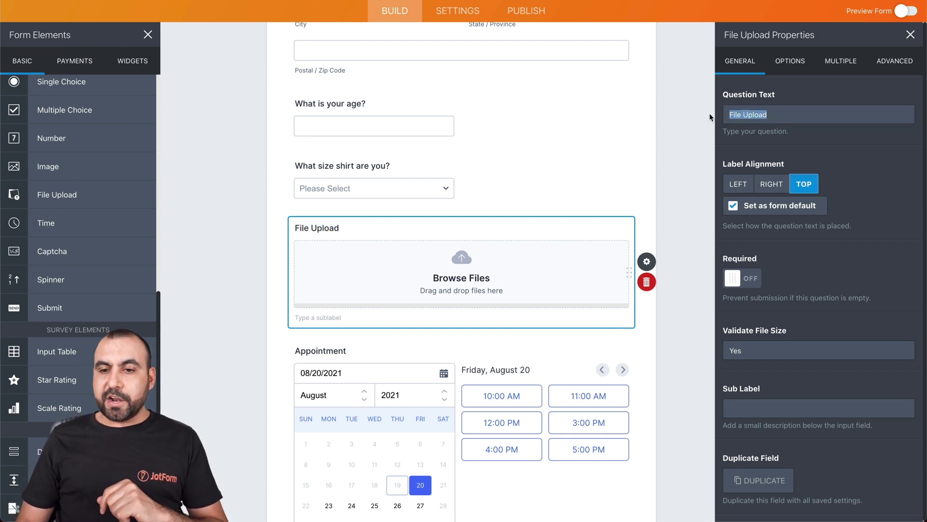
pyautogui.press('Right')
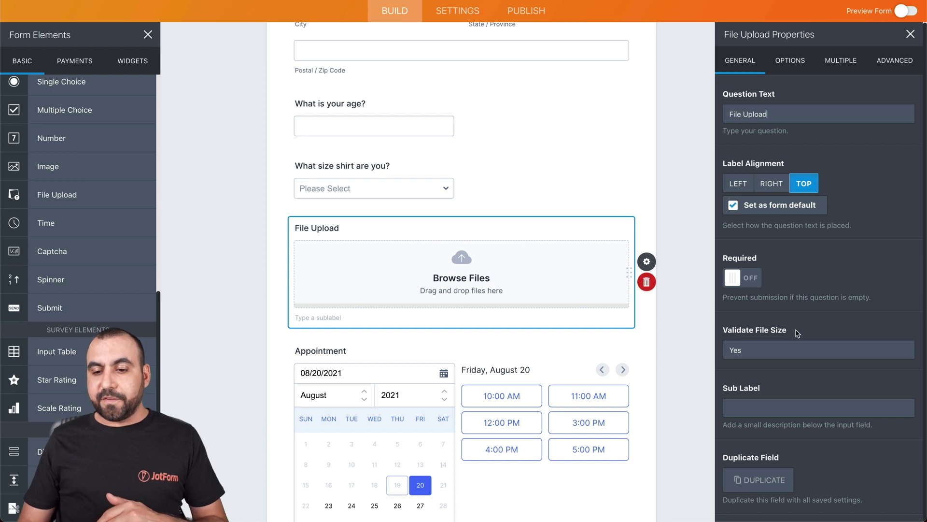
pyautogui.click(797, 66)
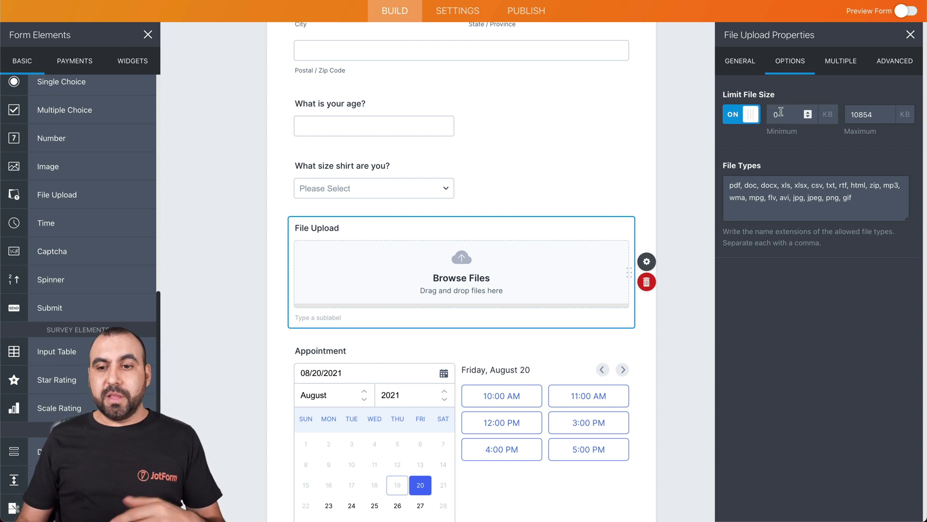
# Keep minimum file size at 0 and allow only jpg, jpeg, png and gif uploads.
pyautogui.moveTo(778, 114); pyautogui.dragTo(770, 122)
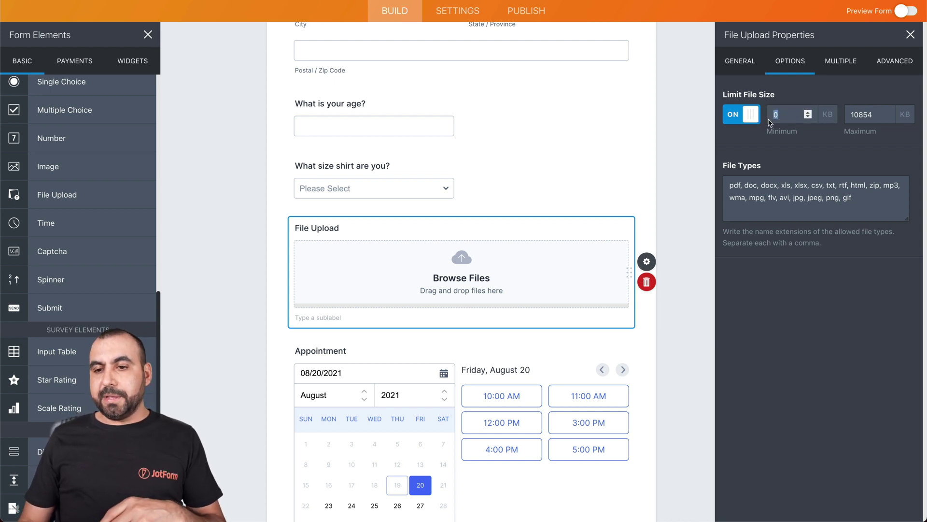
pyautogui.click(885, 138)
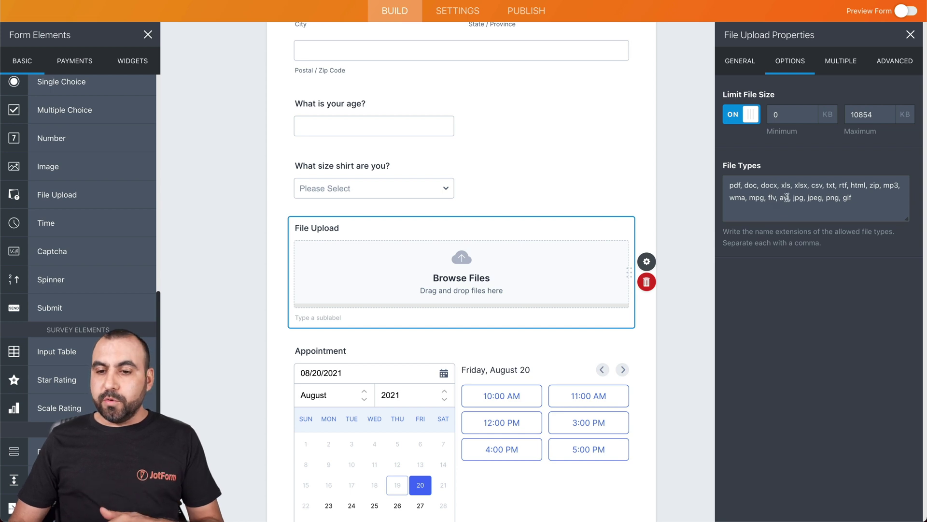
pyautogui.moveTo(793, 198); pyautogui.dragTo(725, 185)
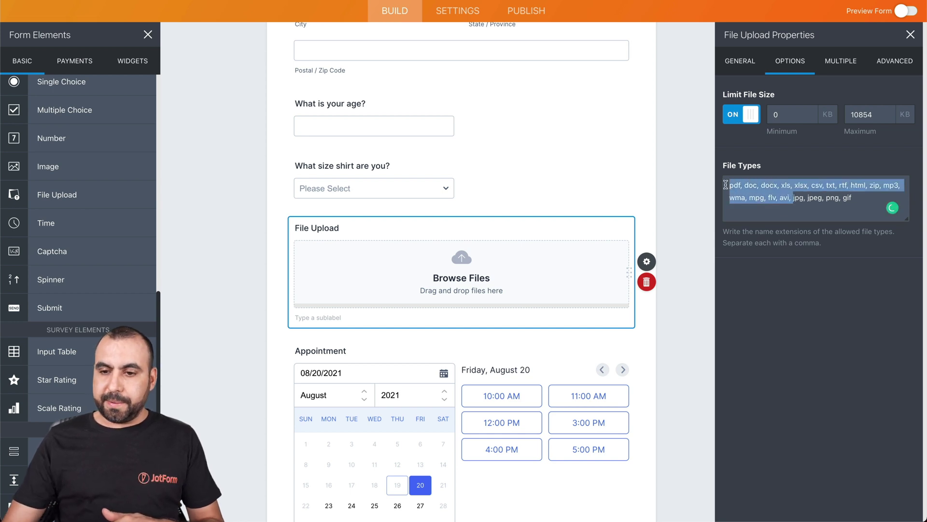
pyautogui.press('BackSpace')
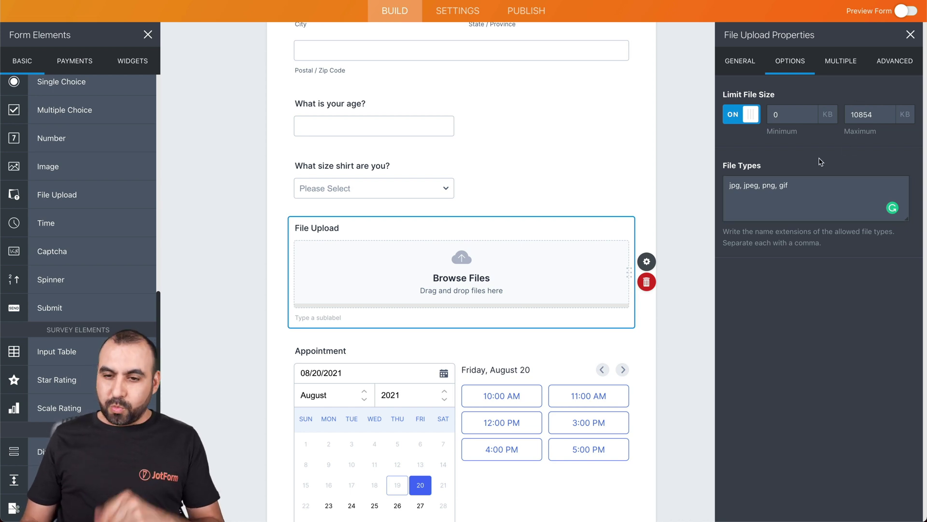
# Turn on the file-count limit, cap it at 5 files, and review advanced settings.
pyautogui.click(848, 63)
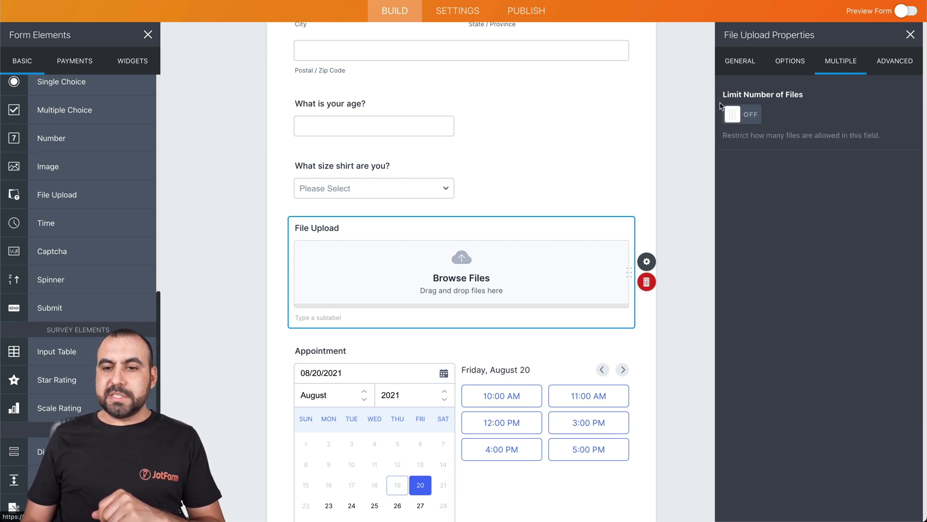
pyautogui.click(747, 121)
pyautogui.click(795, 114)
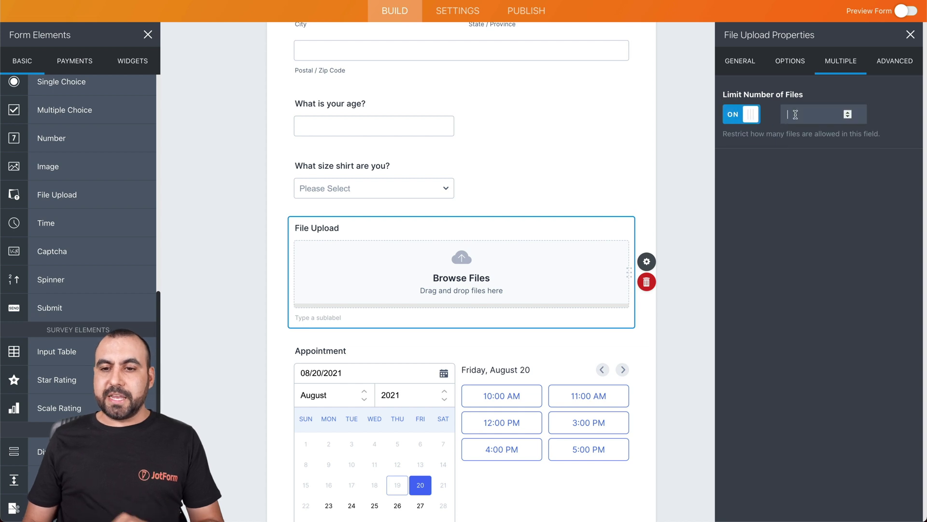
pyautogui.write('5')
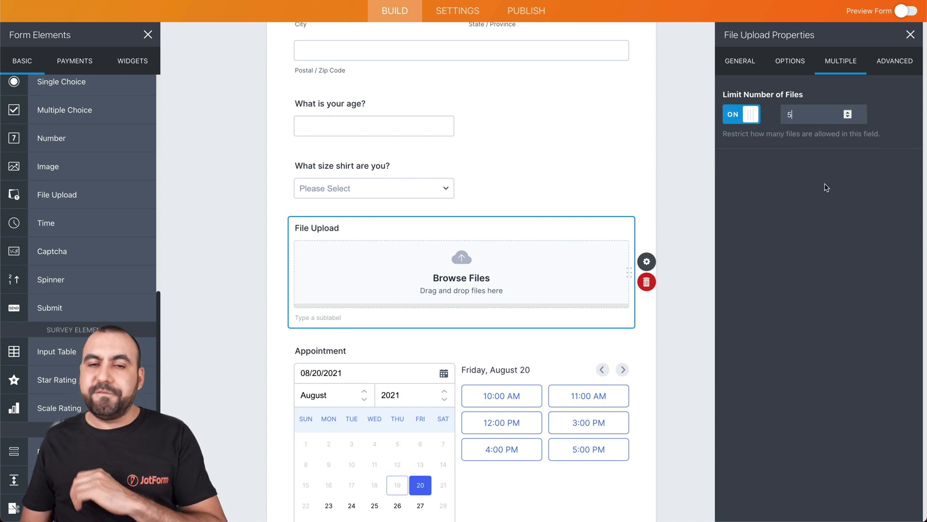
pyautogui.click(884, 70)
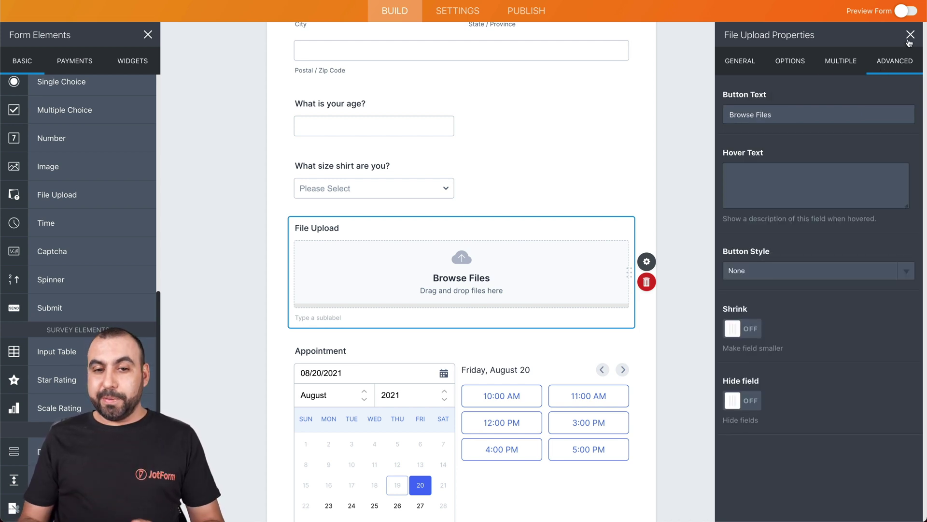
pyautogui.scroll(10, 530, 142)
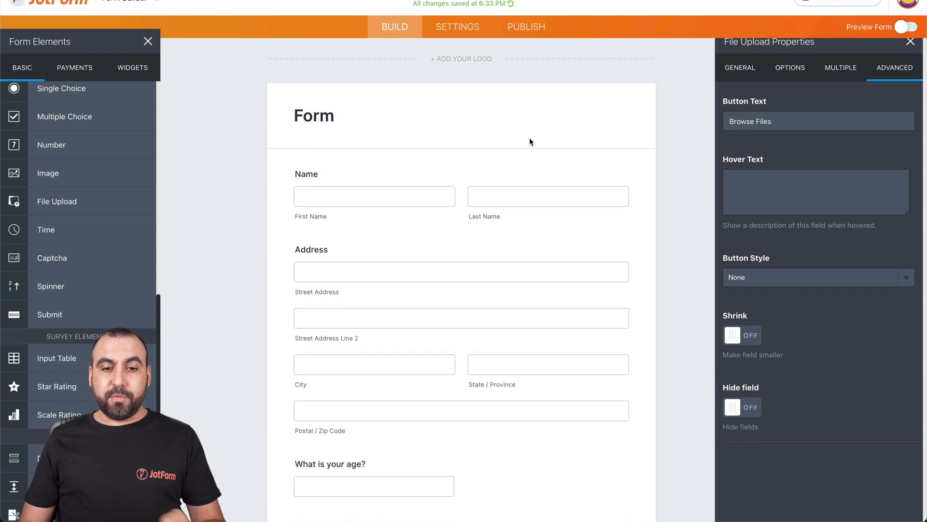
# Give the Name field only a Prefix part, set as a dropdown of titles.
pyautogui.click(375, 216)
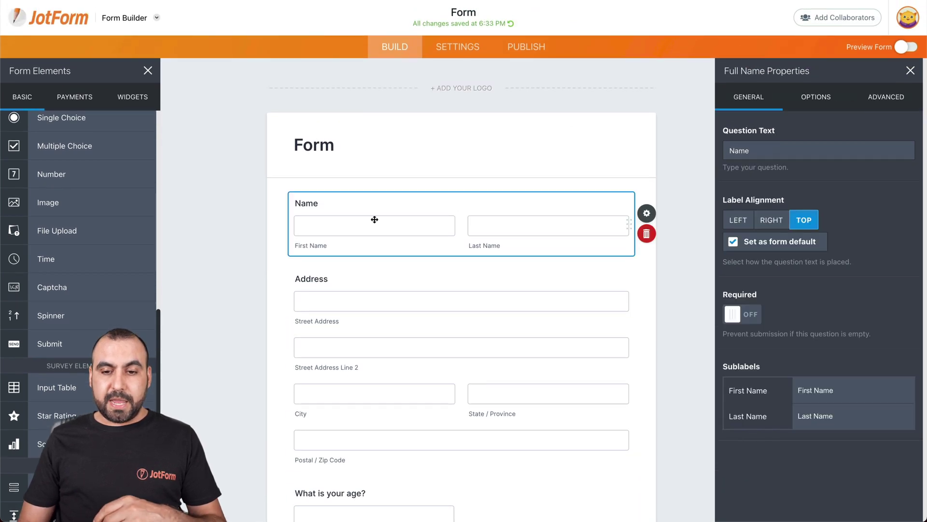
pyautogui.click(647, 219)
pyautogui.click(646, 218)
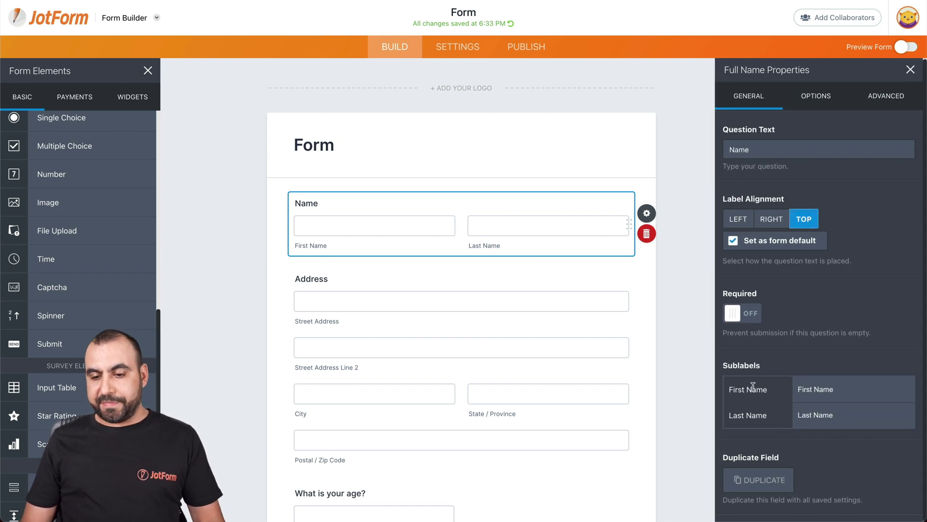
pyautogui.click(815, 102)
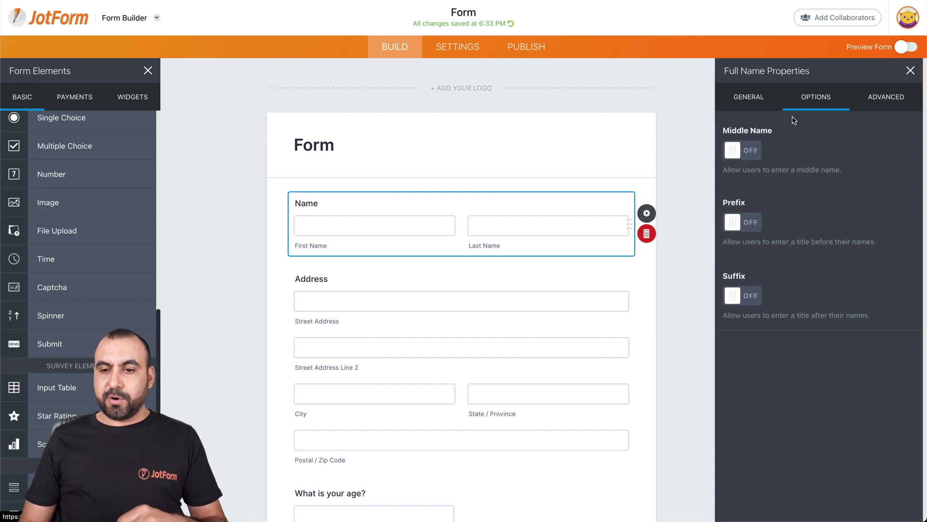
pyautogui.click(749, 157)
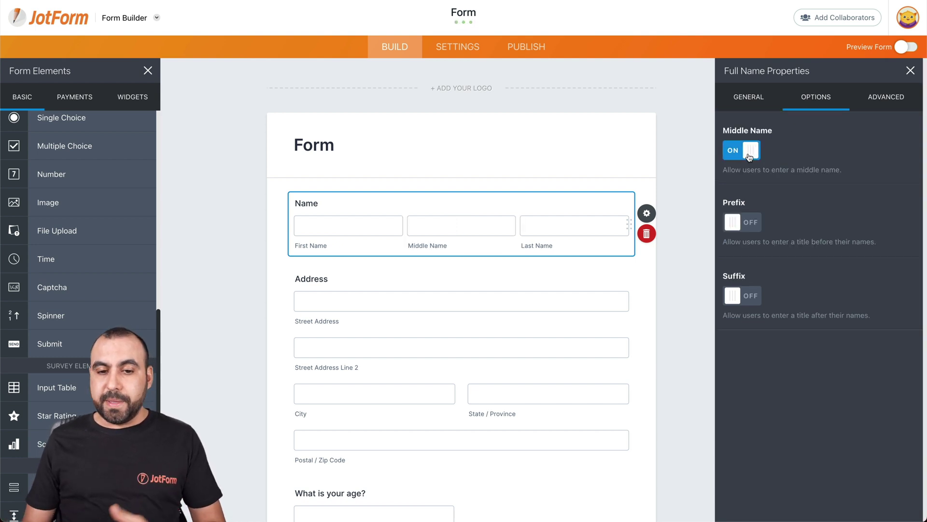
pyautogui.click(744, 222)
pyautogui.click(745, 292)
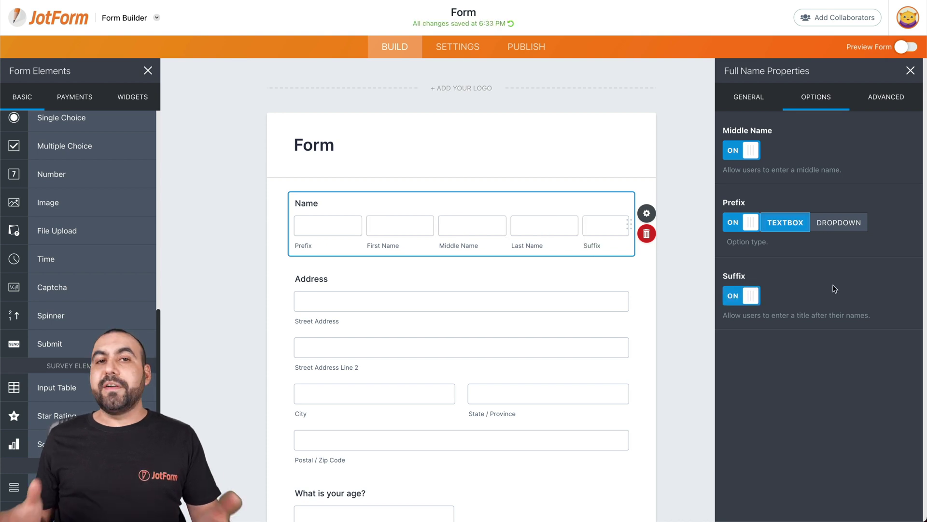
pyautogui.click(744, 293)
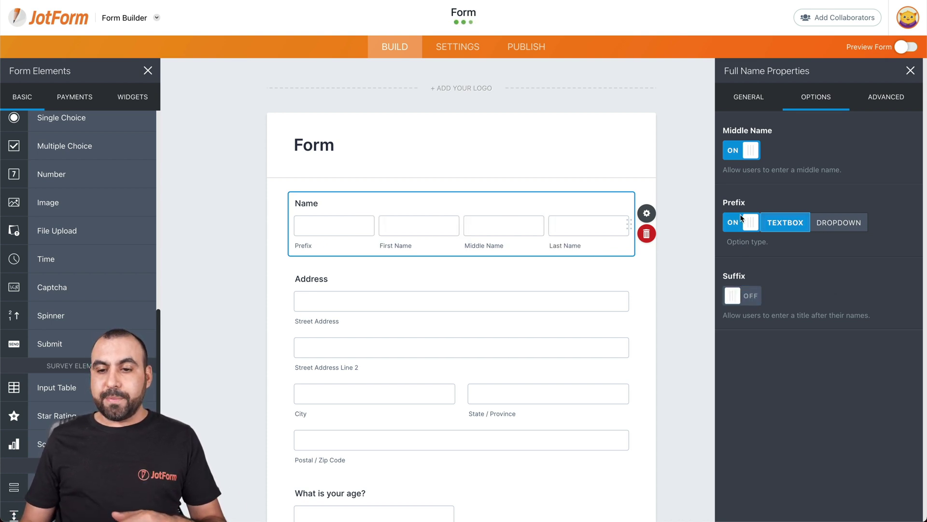
pyautogui.click(744, 150)
pyautogui.click(845, 224)
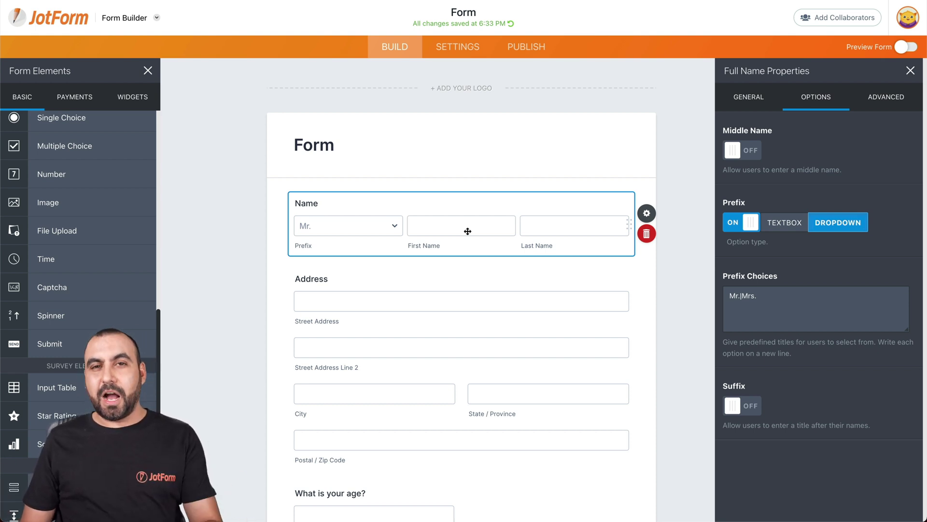
pyautogui.click(911, 71)
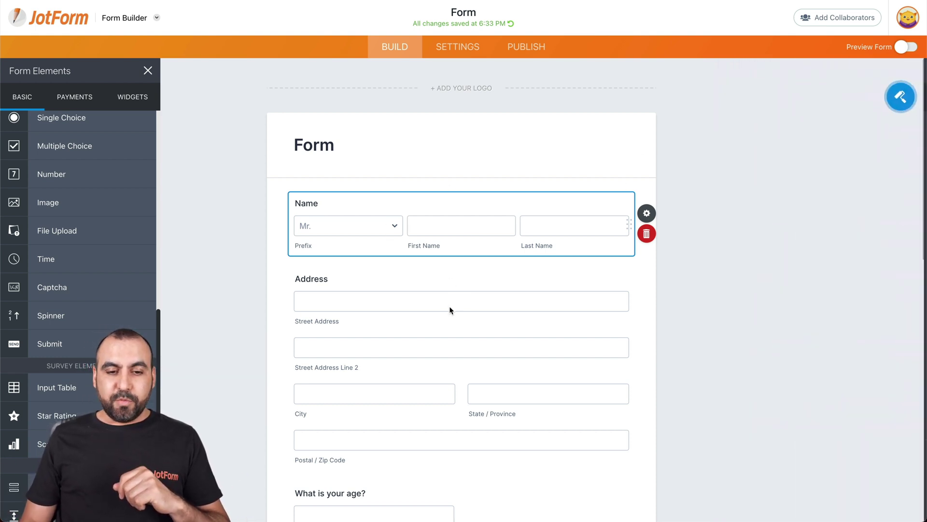
# Select the Address field, then bring up the form's colour and style designer.
pyautogui.scroll(-3, 449, 310)
pyautogui.click(464, 242)
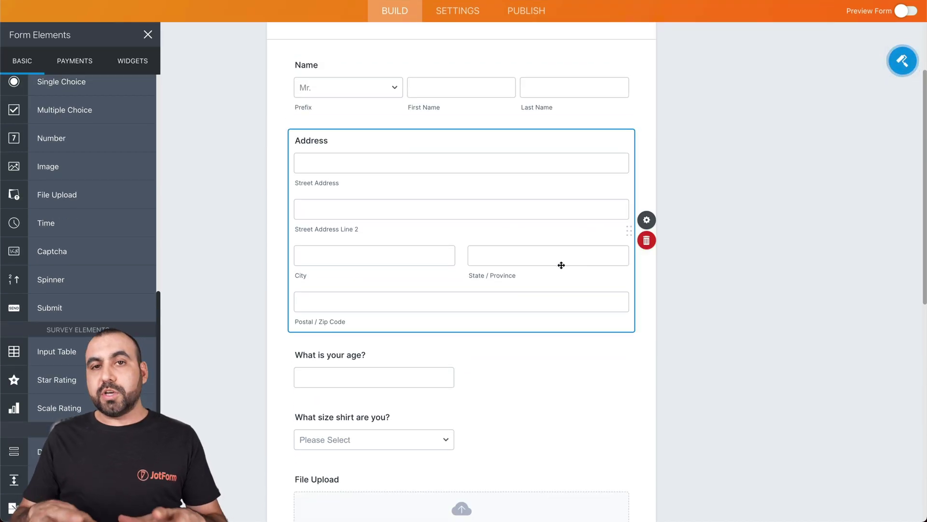
pyautogui.scroll(3, 562, 265)
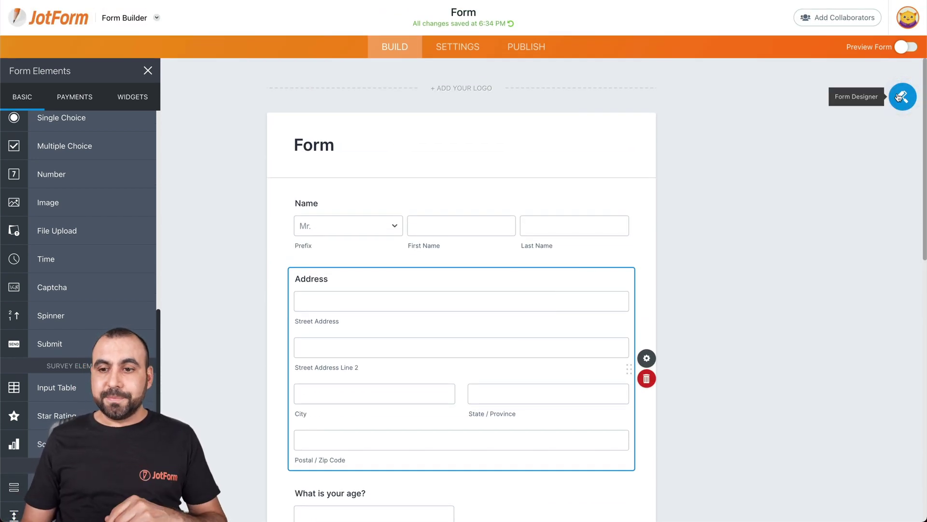
pyautogui.click(901, 97)
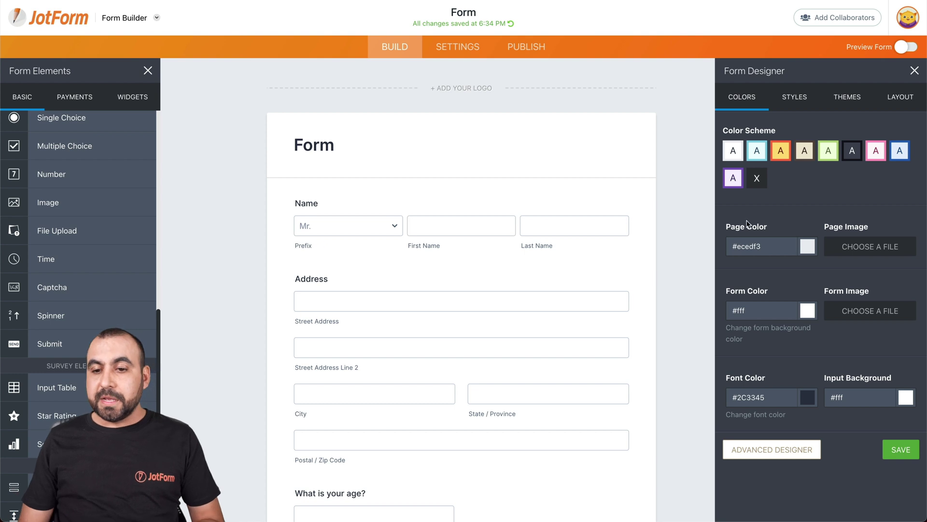
# Try the green, beige, blue, purple and white colour schemes, settling on light blue.
pyautogui.click(763, 150)
pyautogui.click(821, 153)
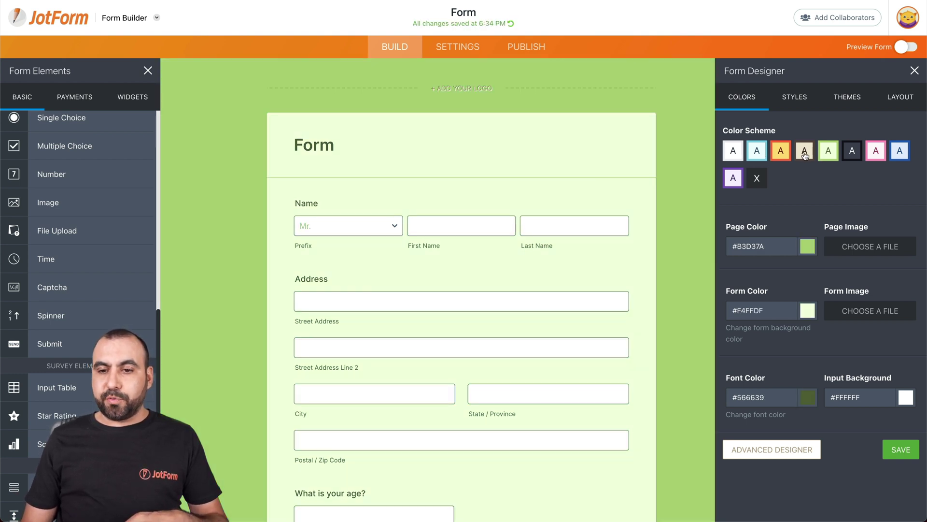
pyautogui.click(804, 154)
pyautogui.click(900, 151)
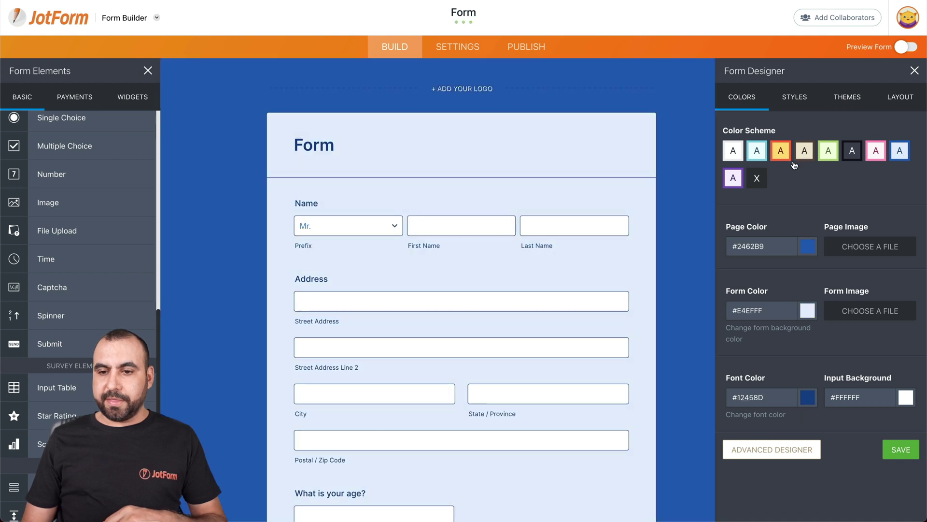
pyautogui.click(733, 178)
pyautogui.click(756, 178)
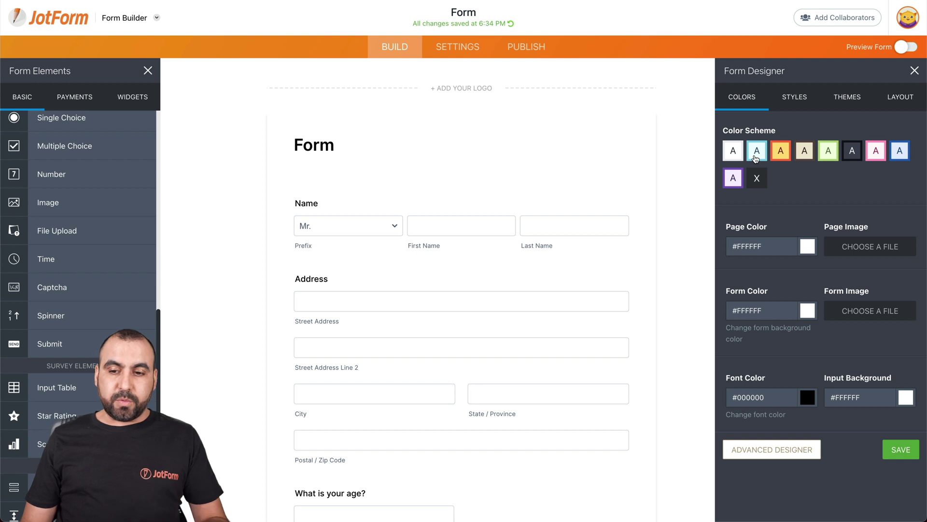
pyautogui.click(756, 154)
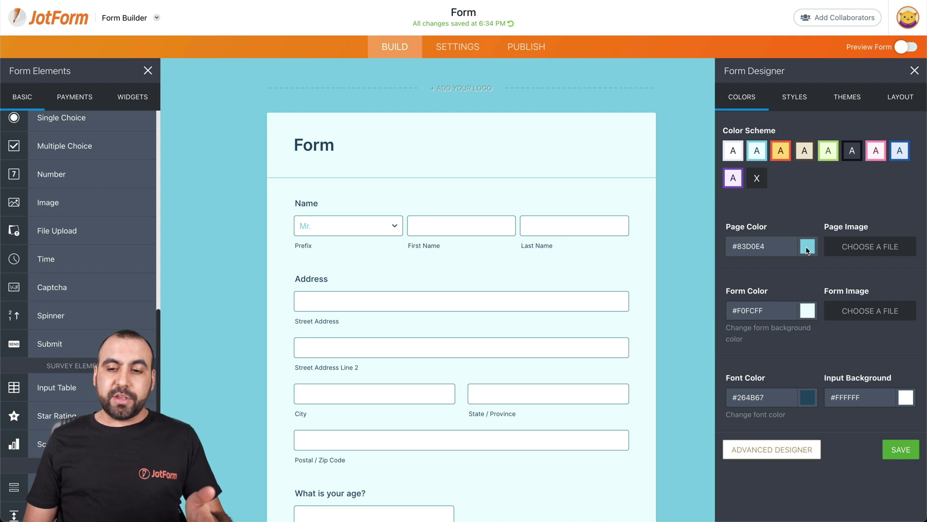
# Change the page colour to the brighter blue #4bd0f2.
pyautogui.click(807, 247)
pyautogui.moveTo(777, 268); pyautogui.dragTo(780, 264)
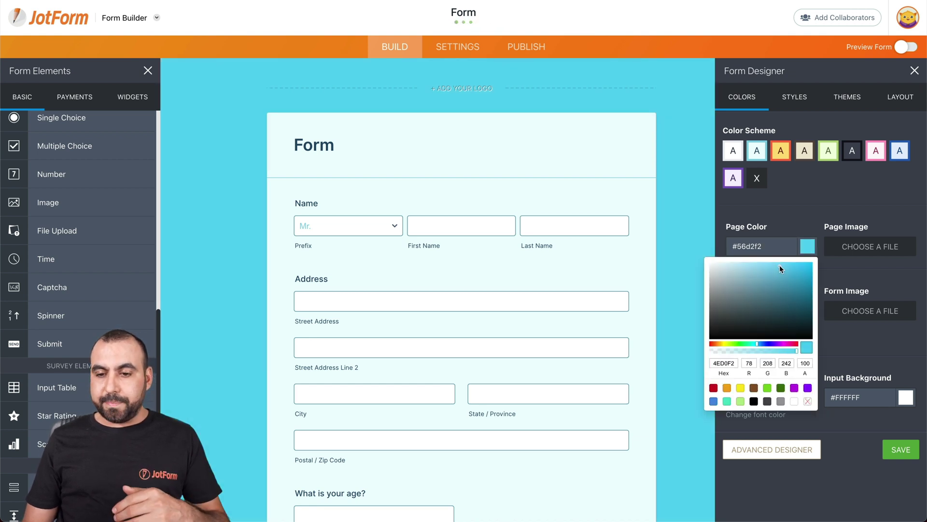
pyautogui.click(788, 182)
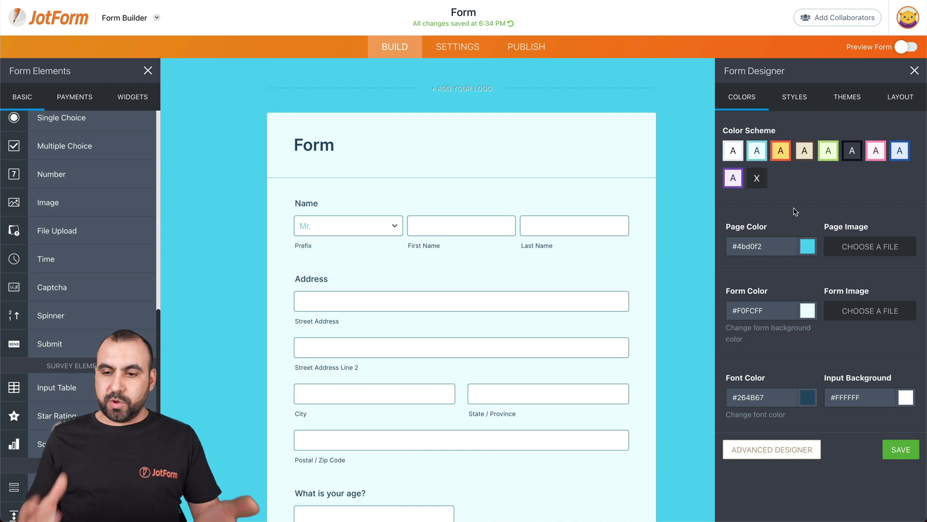
pyautogui.click(795, 99)
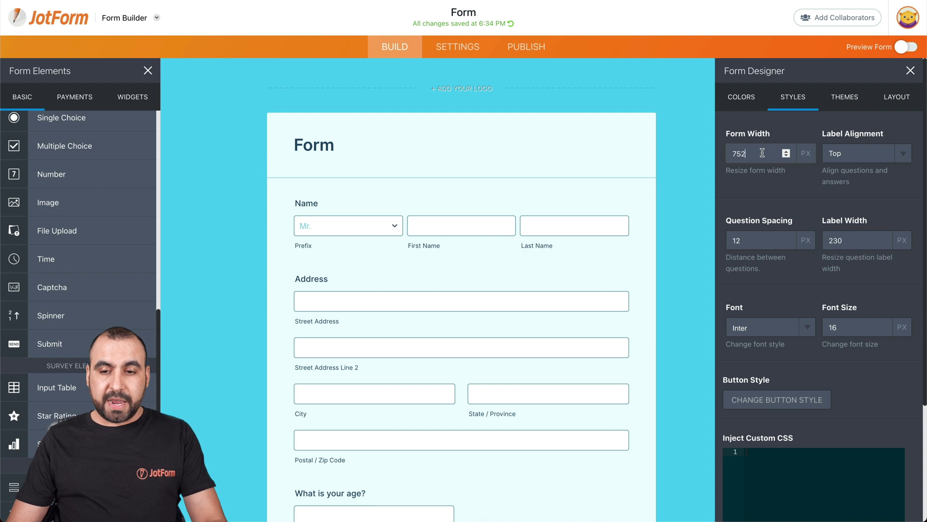
# Set the form width to 900 px and question spacing to -3 px.
pyautogui.press('BackSpace')
pyautogui.press('BackSpace')
pyautogui.press('BackSpace')
pyautogui.write('900')
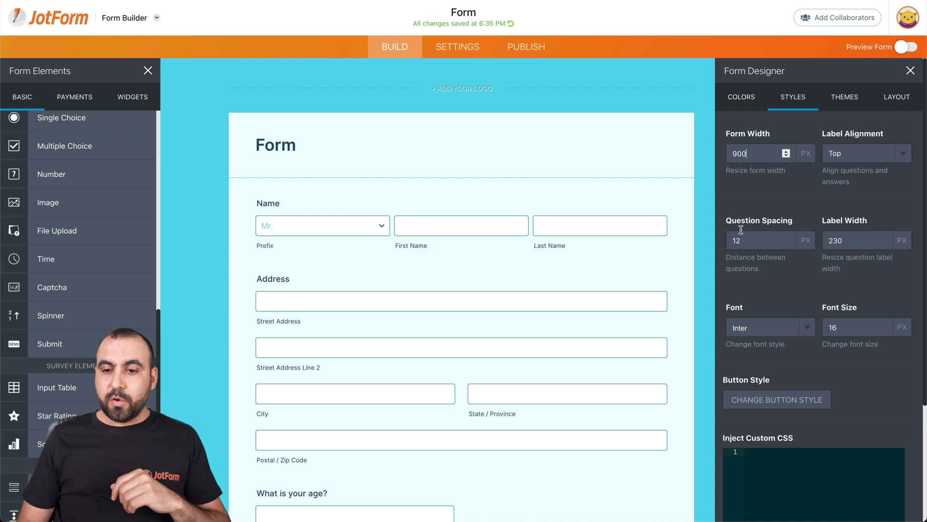
pyautogui.click(787, 243)
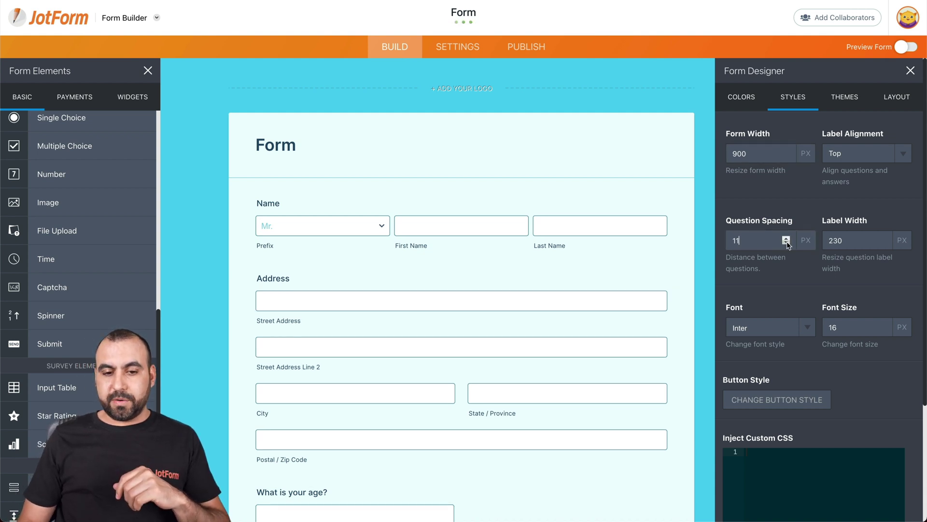
pyautogui.click(786, 243)
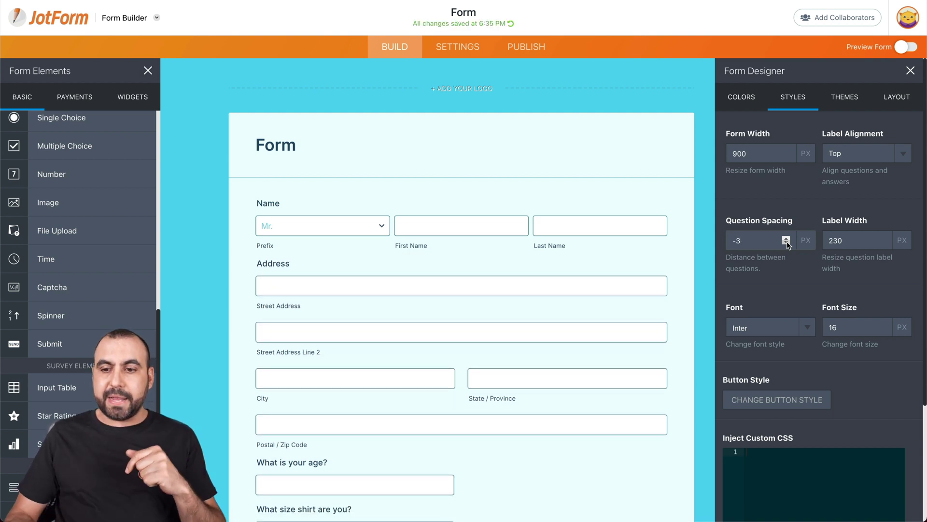
# Browse the available fonts and the font size setting.
pyautogui.click(792, 330)
pyautogui.click(855, 328)
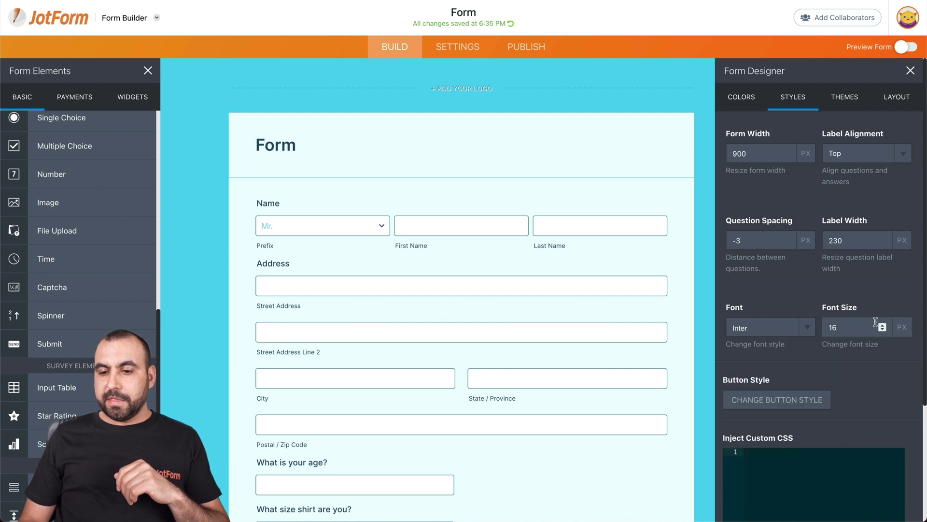
pyautogui.scroll(-2, 773, 401)
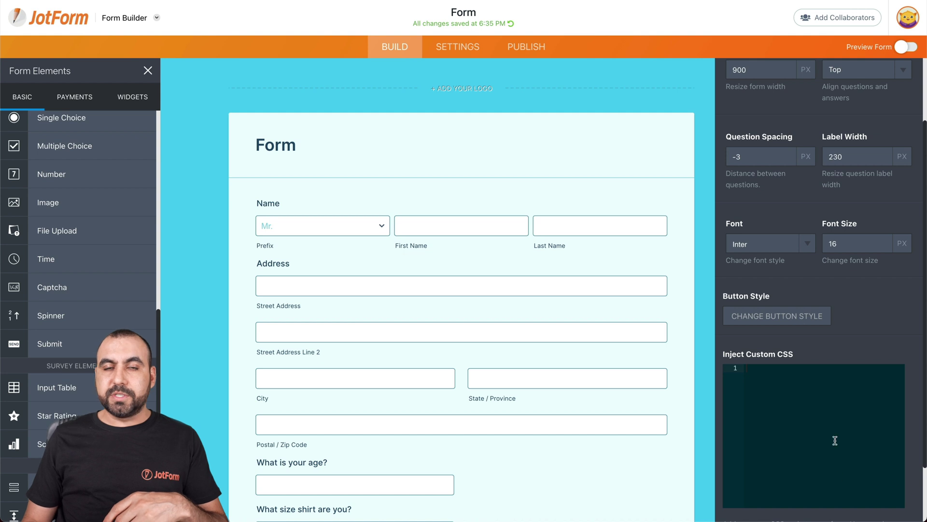
pyautogui.scroll(2, 806, 454)
# Preview the theme gallery and apply the Sunset Hair theme.
pyautogui.click(845, 96)
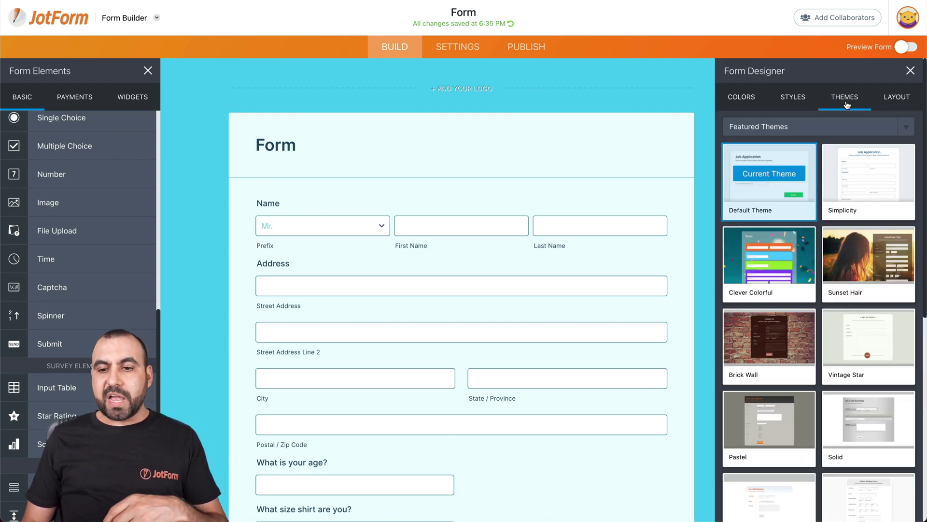
pyautogui.moveTo(786, 177)
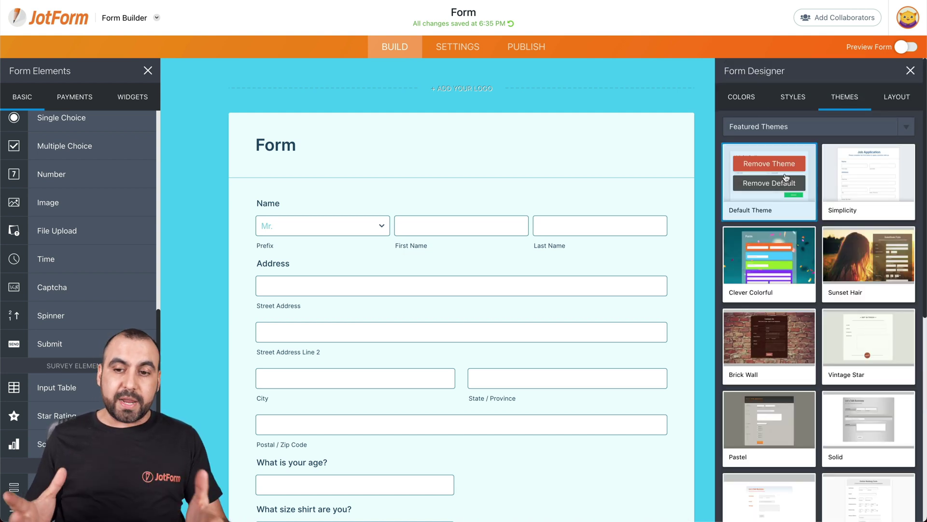
pyautogui.moveTo(869, 242)
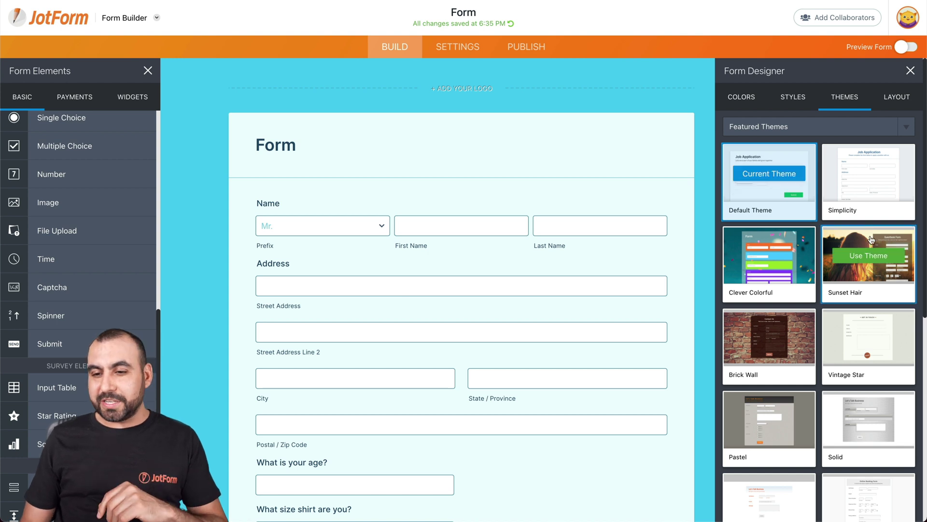
pyautogui.click(869, 256)
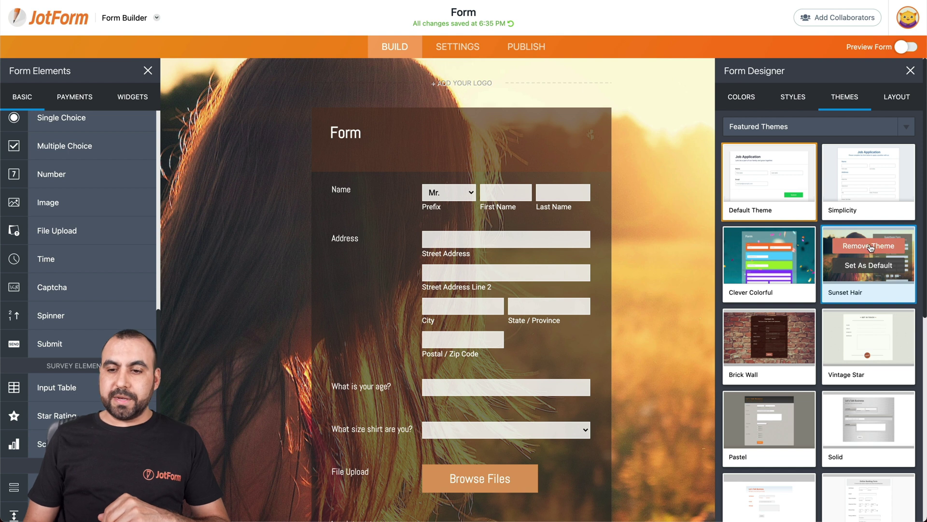
# Switch the form to the Techy theme and view the Classic and Card layout choices.
pyautogui.scroll(-1, 851, 296)
pyautogui.scroll(-6, 851, 295)
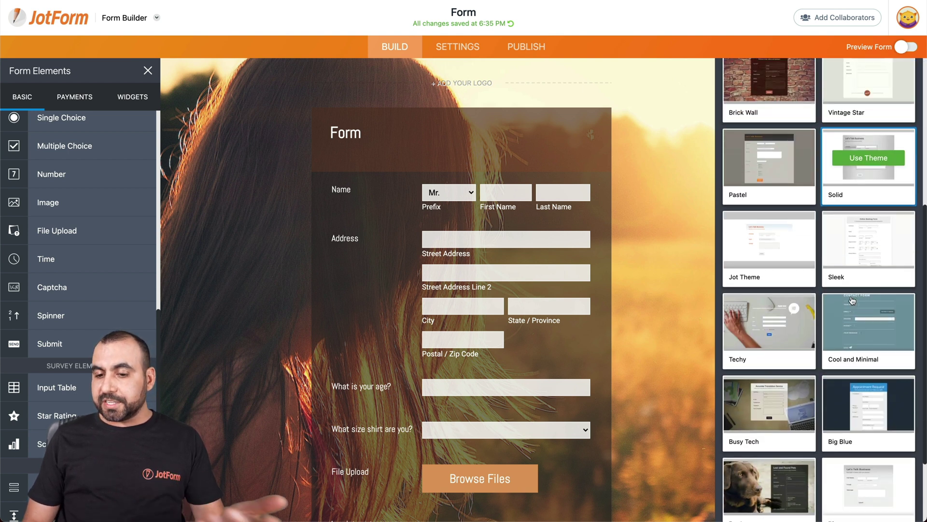
pyautogui.click(777, 280)
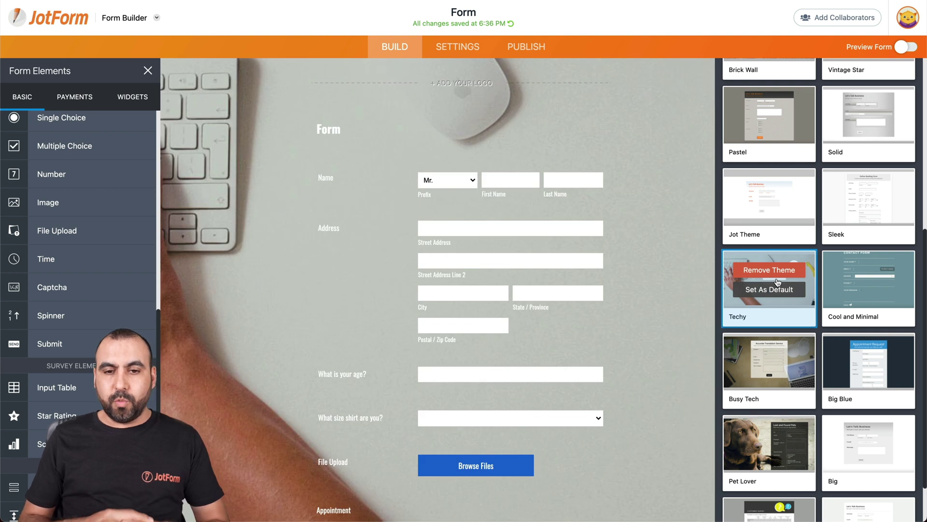
pyautogui.scroll(-1, 777, 283)
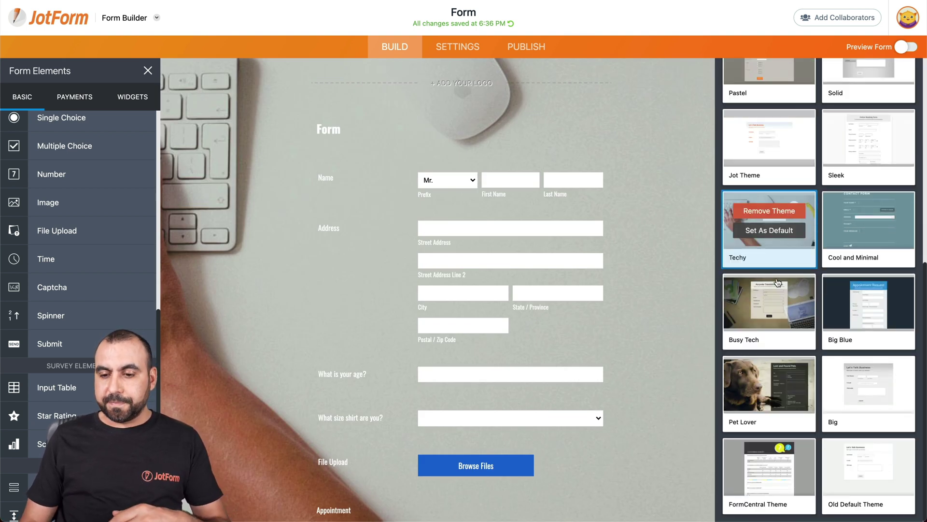
pyautogui.scroll(8, 778, 282)
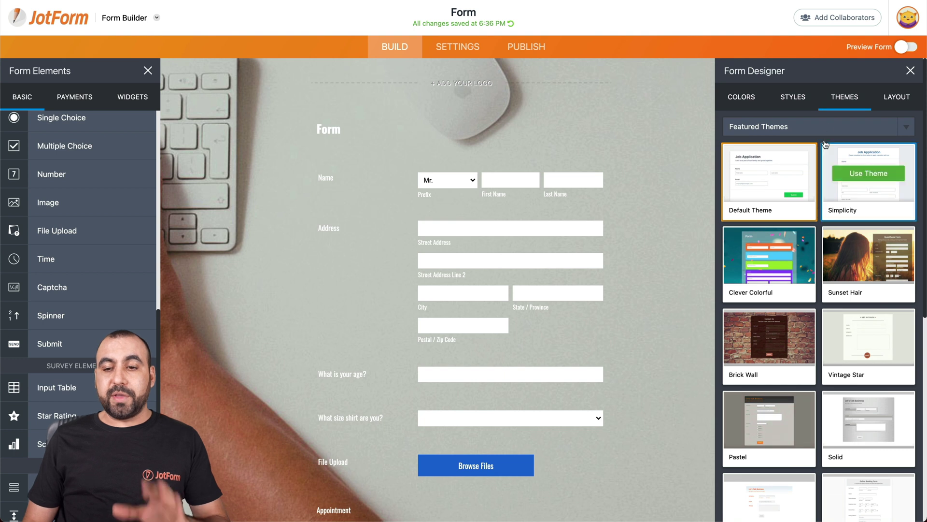
pyautogui.click(905, 100)
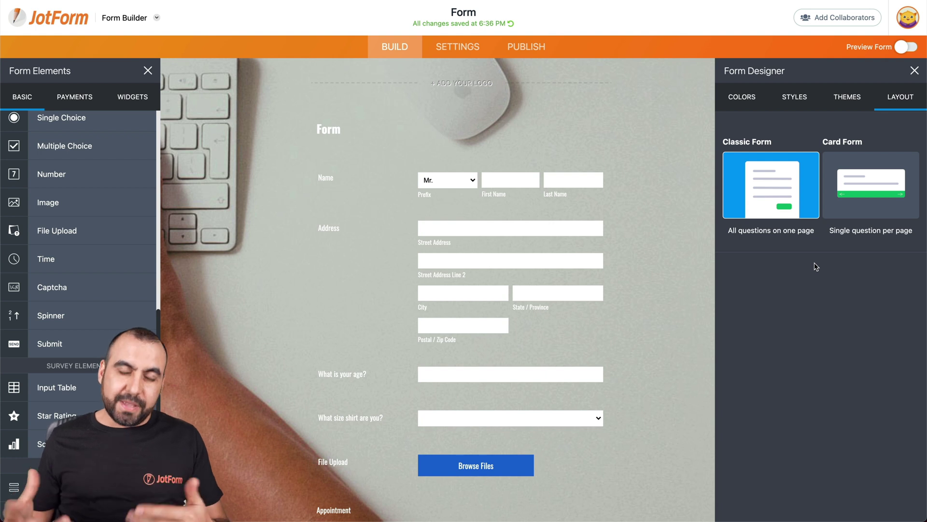
# Close the Form Designer panel, leaving the Techy-themed Classic form in the builder.
pyautogui.click(914, 70)
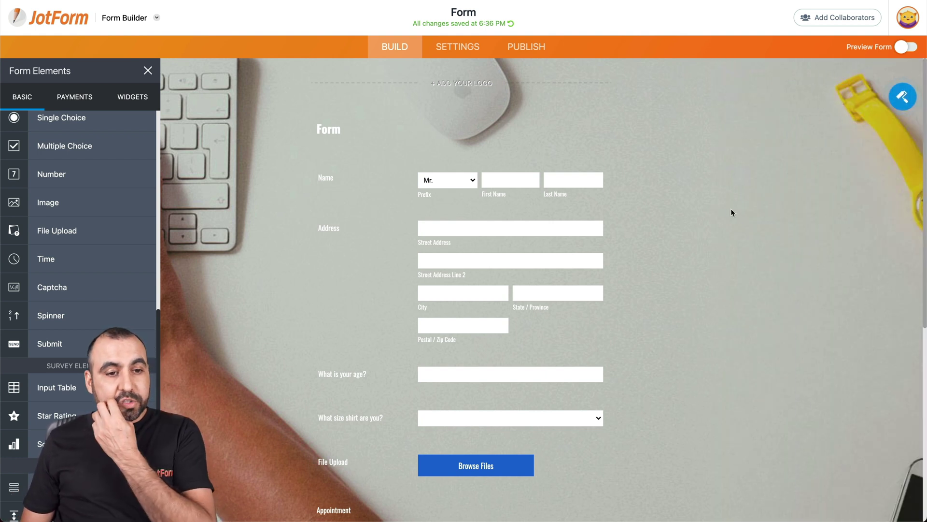
# Browse the payment gateways under Payments, then scroll through the available Widgets.
pyautogui.click(74, 96)
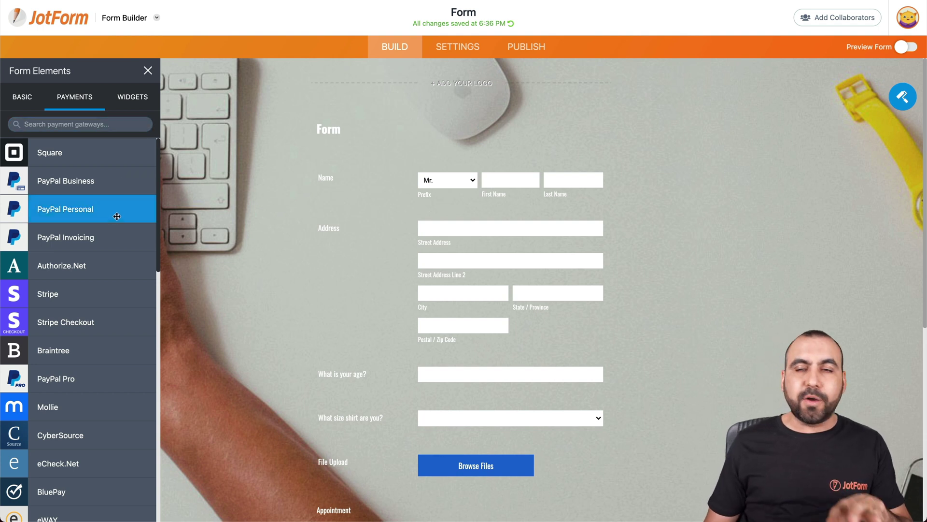
pyautogui.scroll(-2, 113, 224)
pyautogui.scroll(-10, 113, 224)
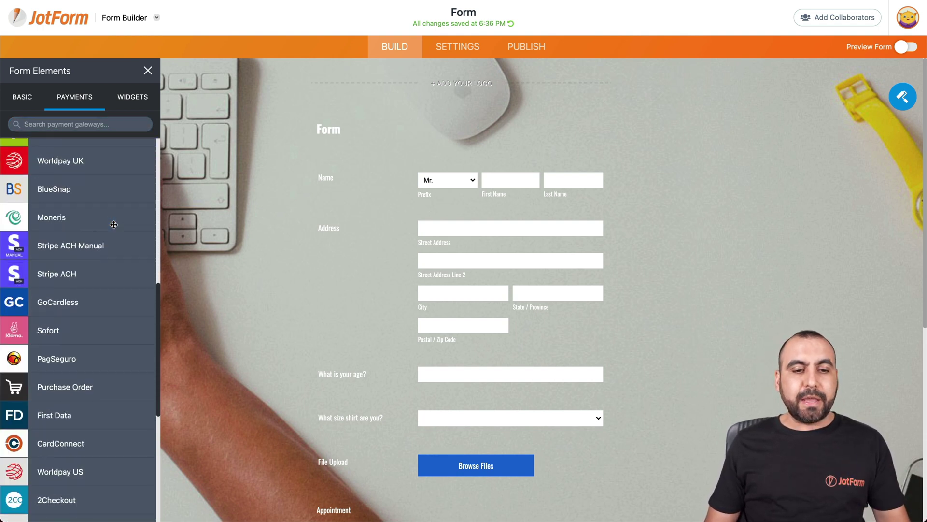
pyautogui.scroll(15, 113, 224)
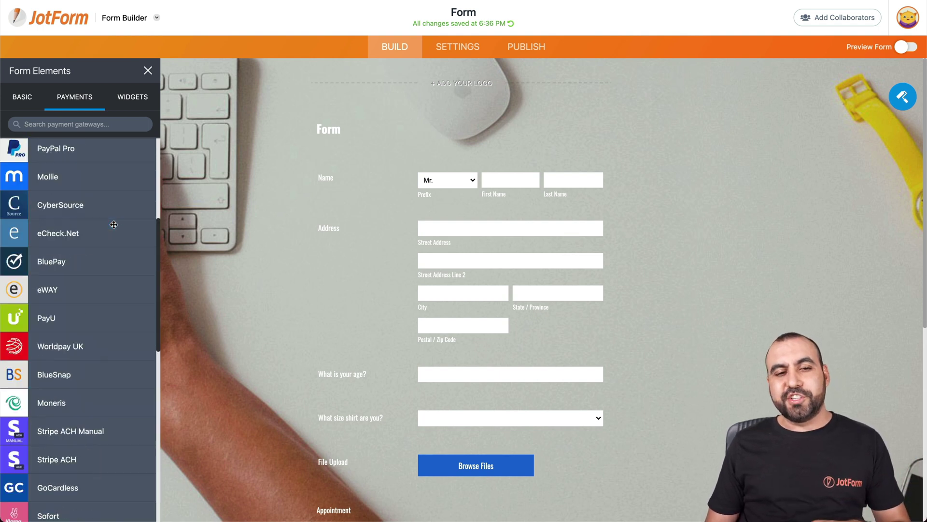
pyautogui.click(133, 102)
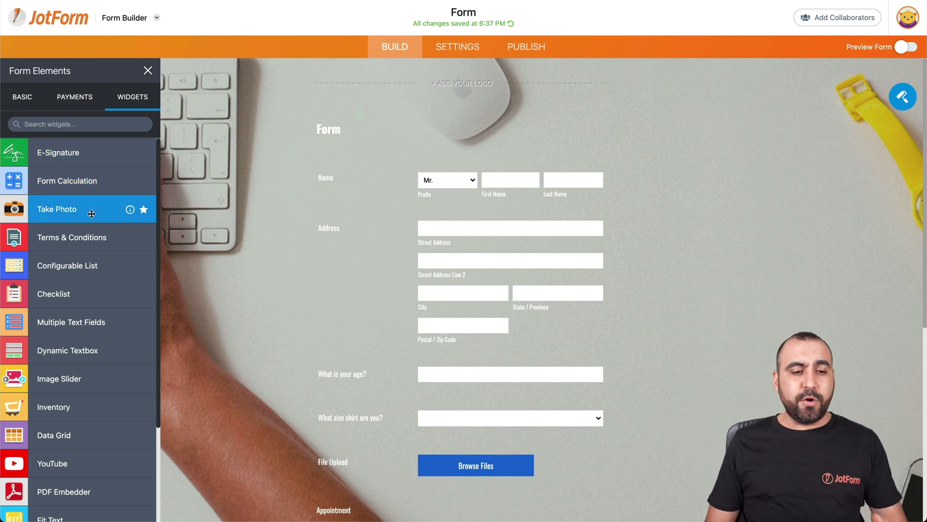
pyautogui.scroll(-9, 83, 303)
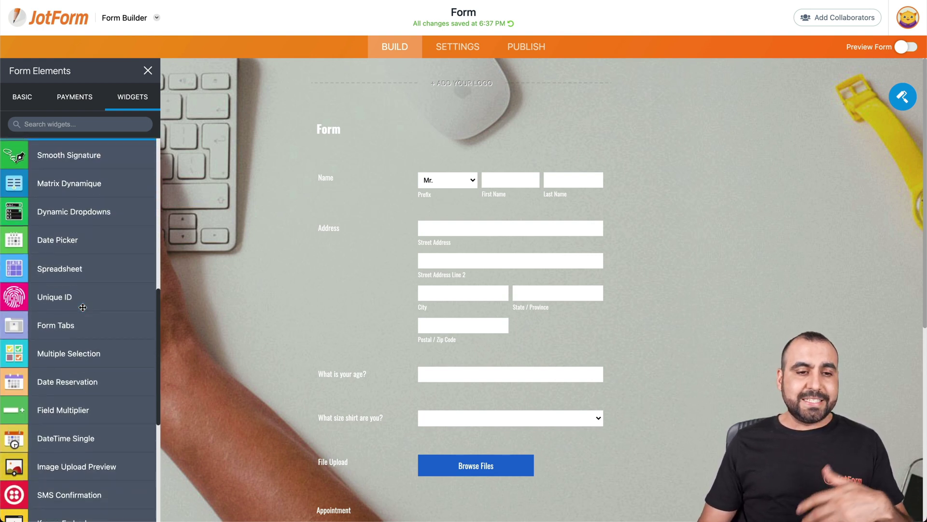
pyautogui.scroll(-8, 83, 307)
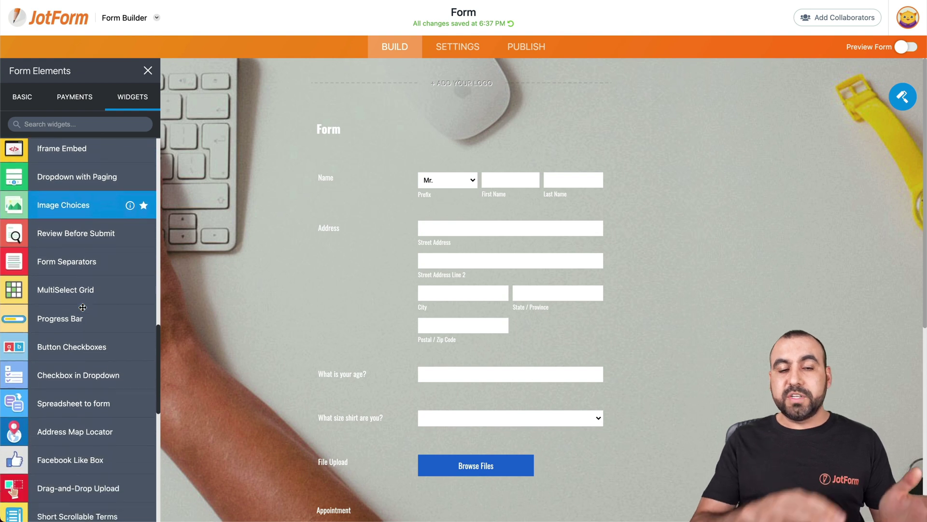
pyautogui.scroll(-2, 83, 307)
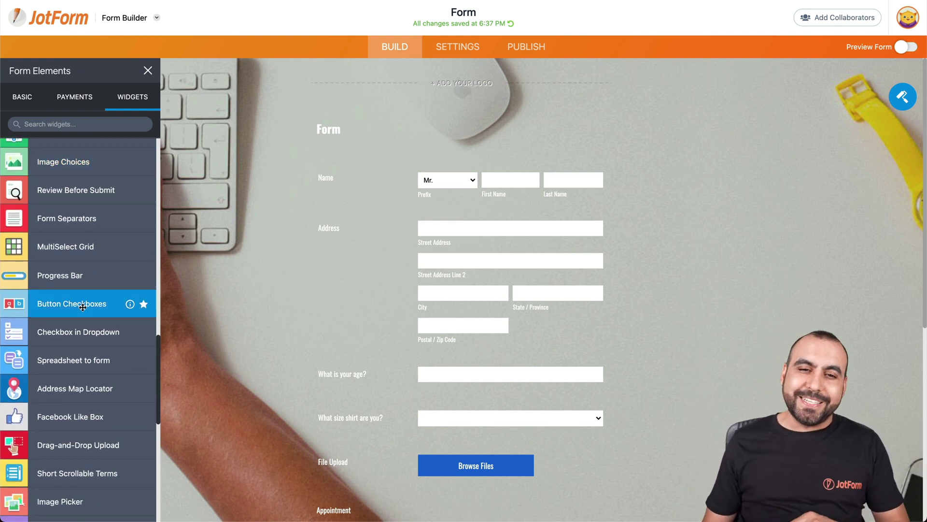
# Close the Form Elements list and go to the form's Settings page showing Title and Form Status.
pyautogui.click(334, 263)
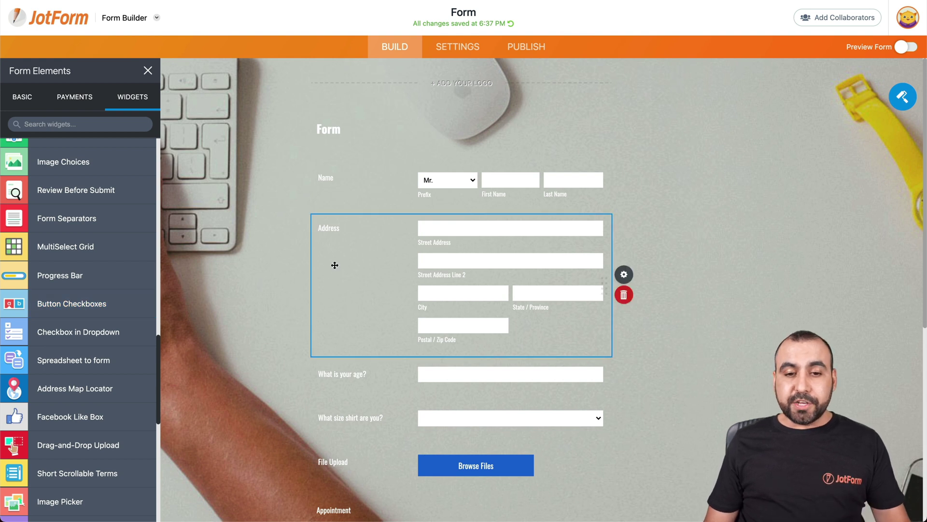
pyautogui.click(147, 69)
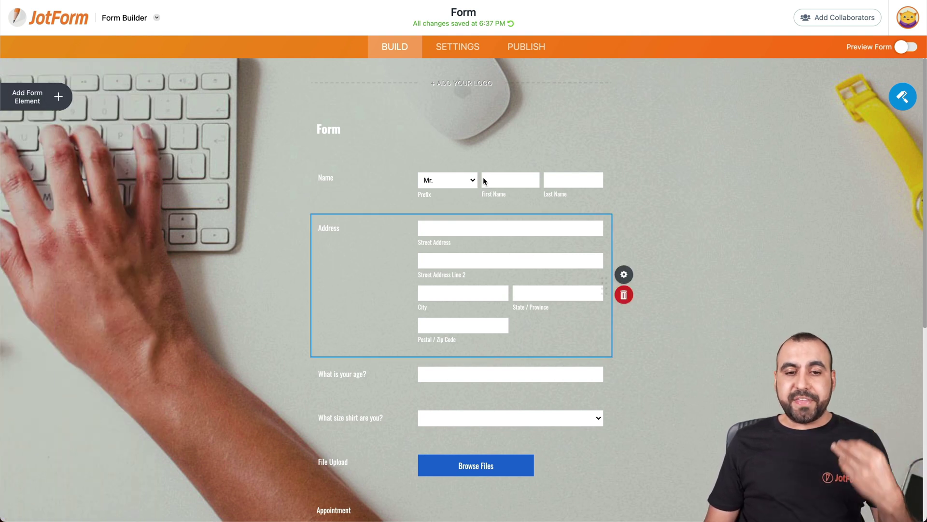
pyautogui.click(483, 180)
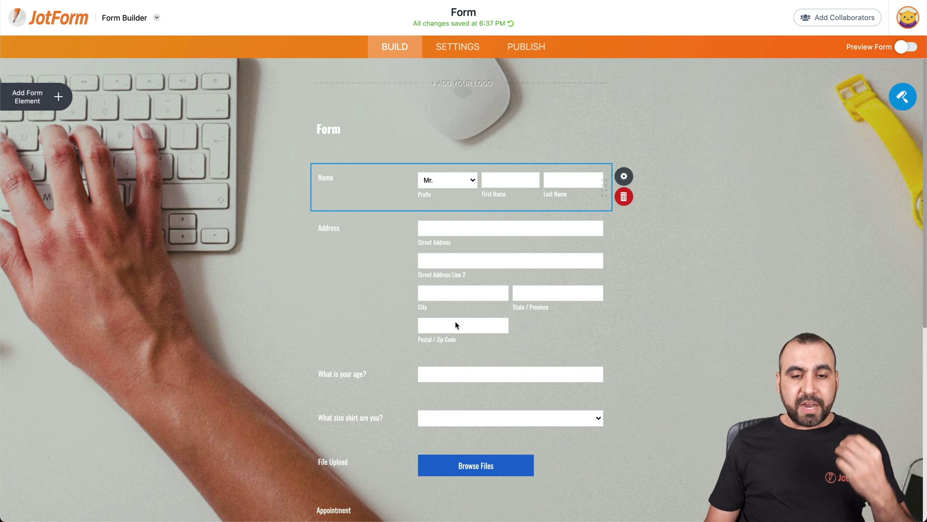
pyautogui.scroll(-5, 455, 321)
pyautogui.scroll(5, 455, 321)
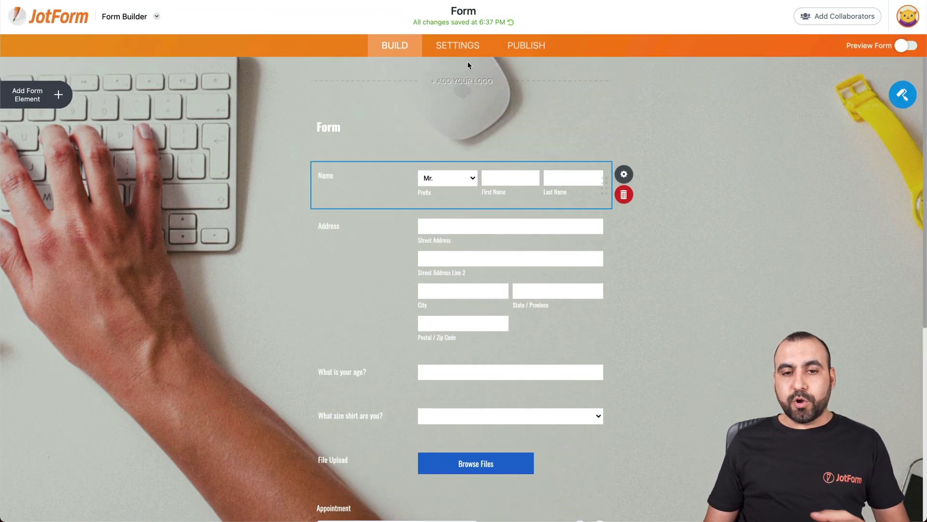
pyautogui.click(462, 51)
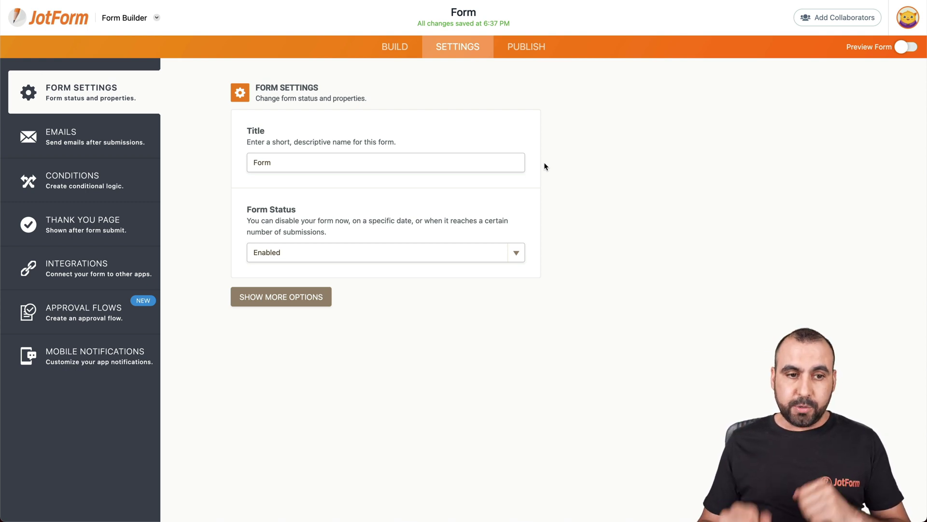
# Retitle the form 'Form for video', keep Form Status Enabled, and expand the additional settings.
pyautogui.click(304, 161)
pyautogui.write('for video')
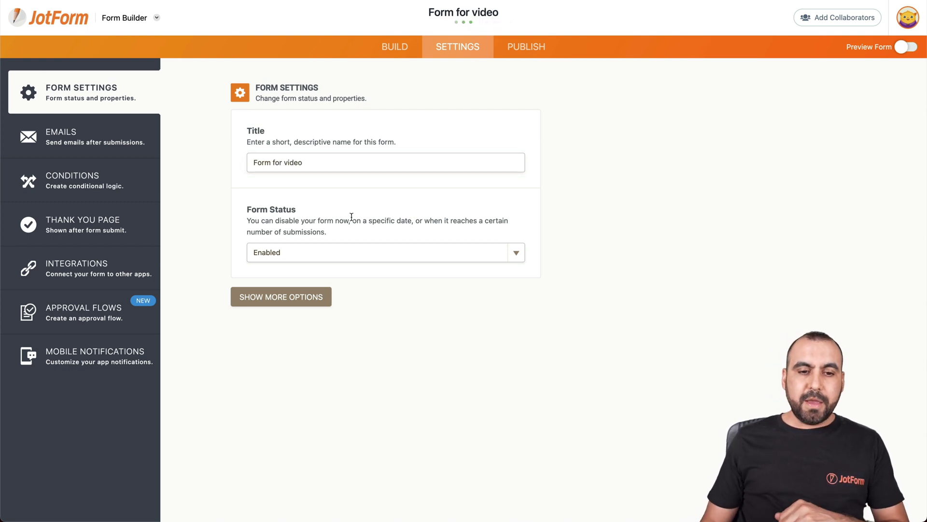
pyautogui.click(293, 256)
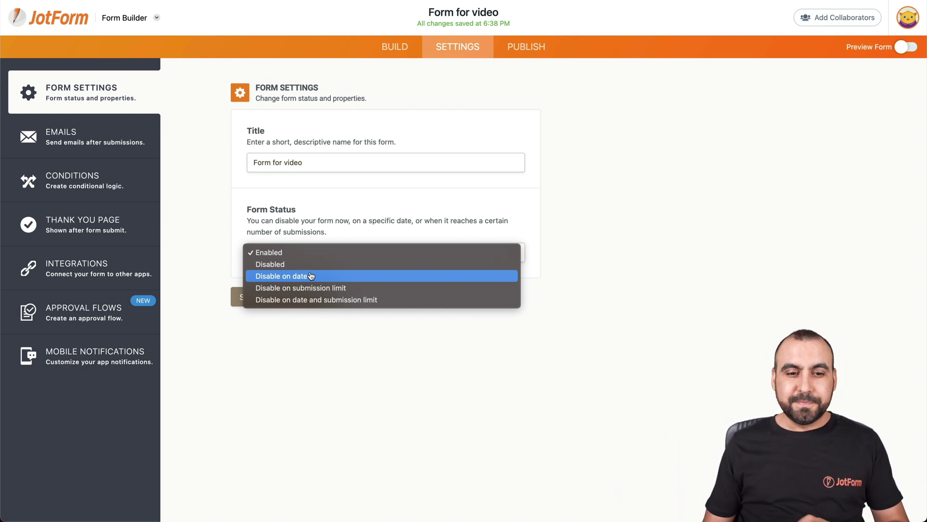
pyautogui.click(321, 341)
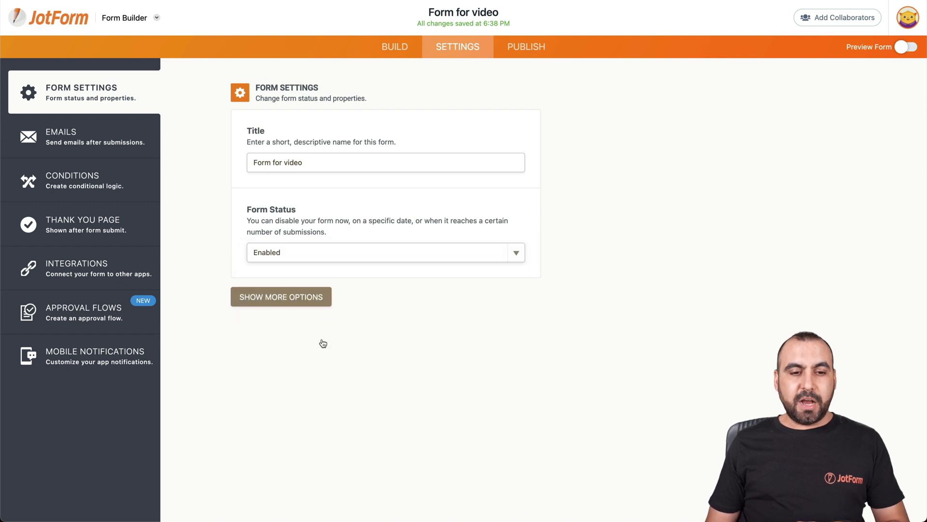
pyautogui.click(306, 297)
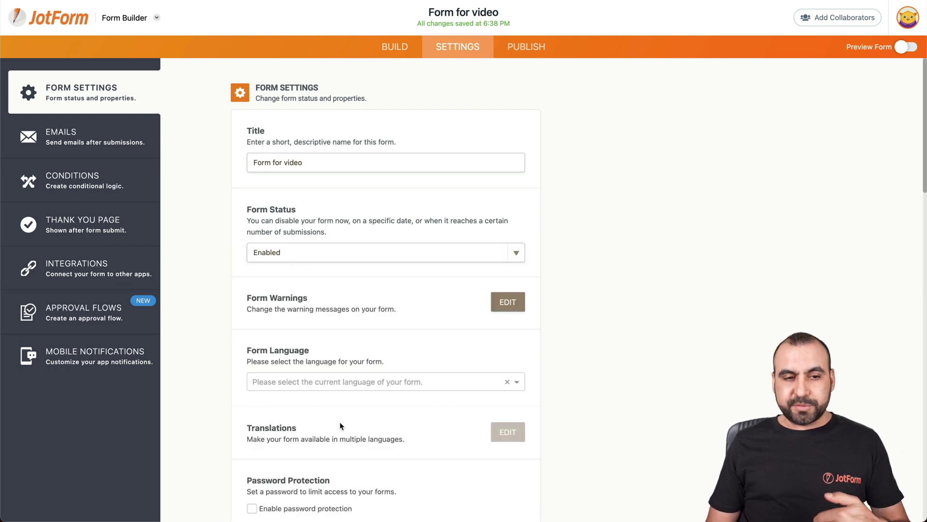
# Look at the Emails settings, then display the New Condition types under Conditions.
pyautogui.click(107, 138)
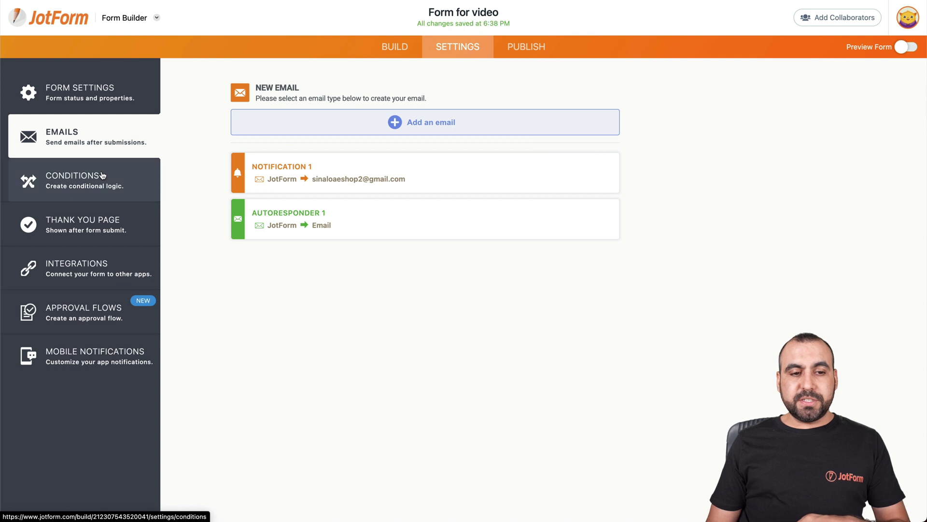
pyautogui.click(156, 186)
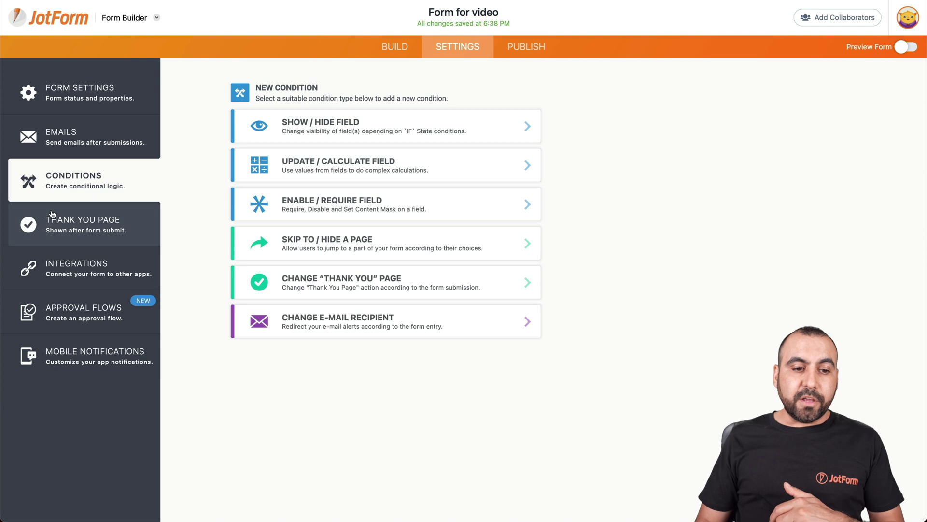
# Review the Thank You Page, Integrations, Approval Flows and Mobile Notifications settings, then reach Publish's Quick Share.
pyautogui.click(78, 223)
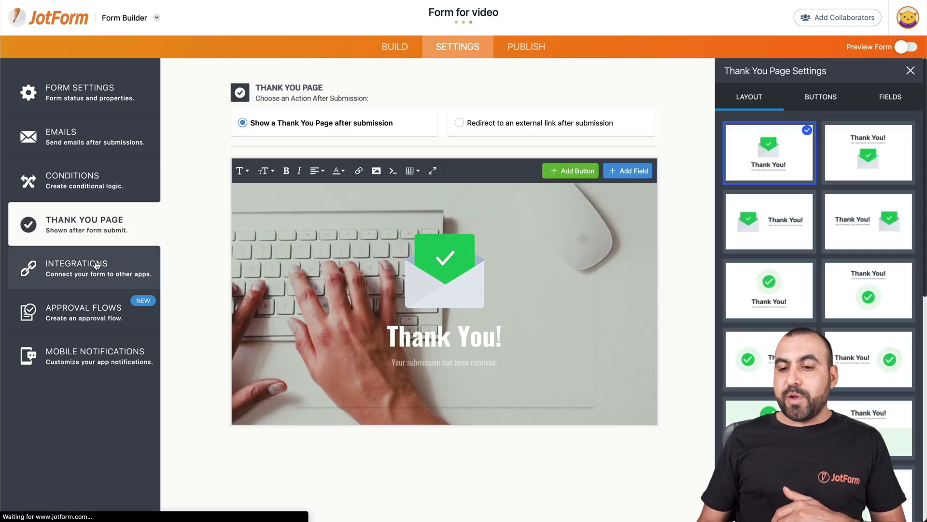
pyautogui.click(96, 266)
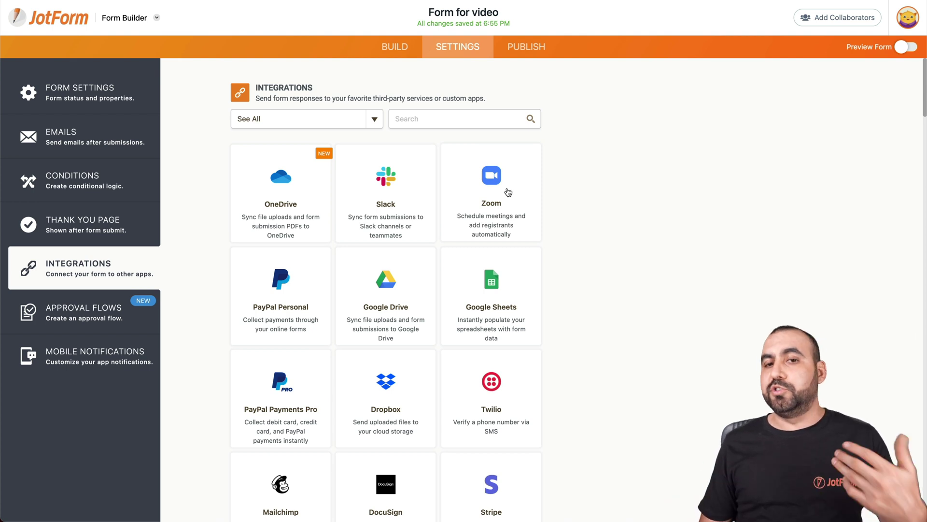
pyautogui.scroll(-3, 508, 192)
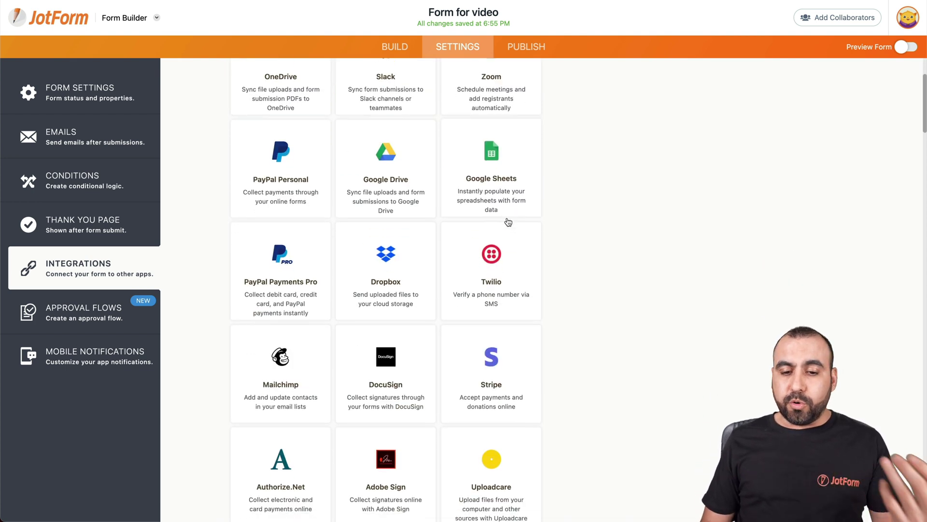
pyautogui.scroll(-10, 508, 222)
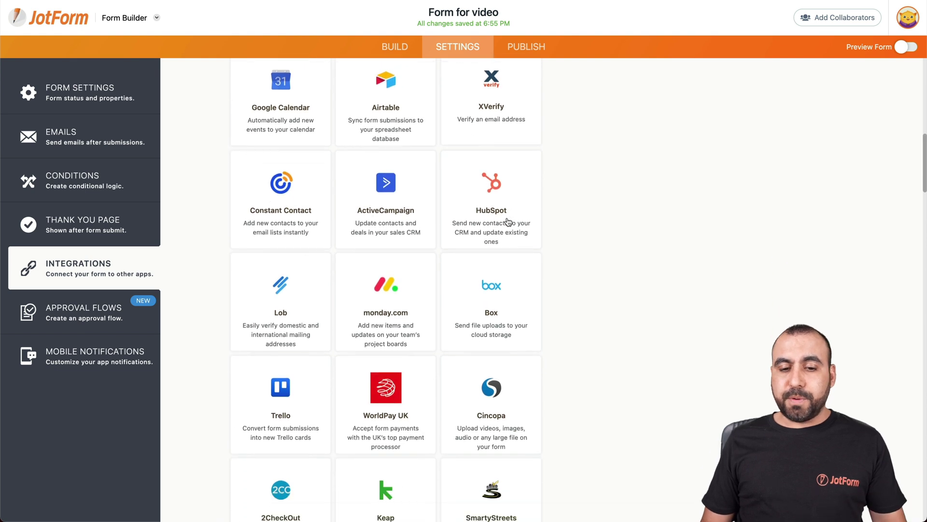
pyautogui.scroll(-12, 509, 222)
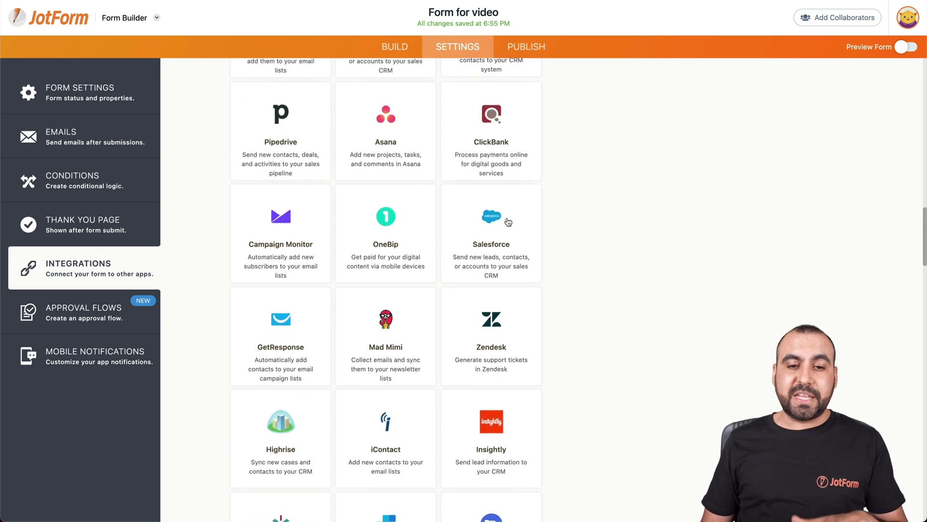
pyautogui.scroll(-1, 508, 222)
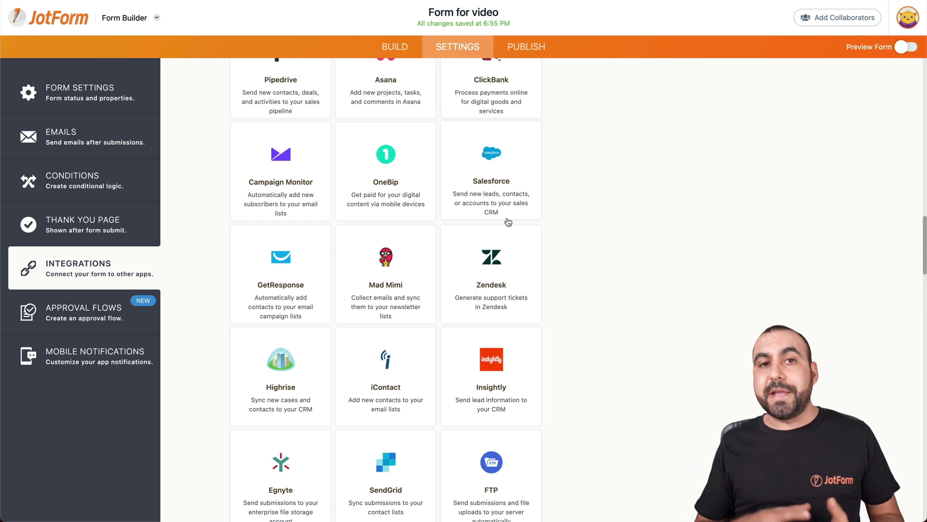
pyautogui.click(102, 299)
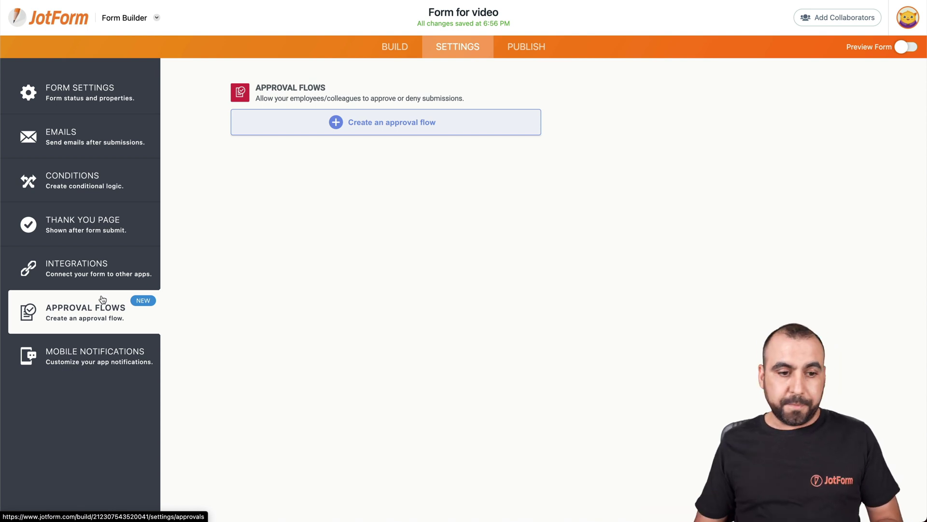
pyautogui.click(66, 350)
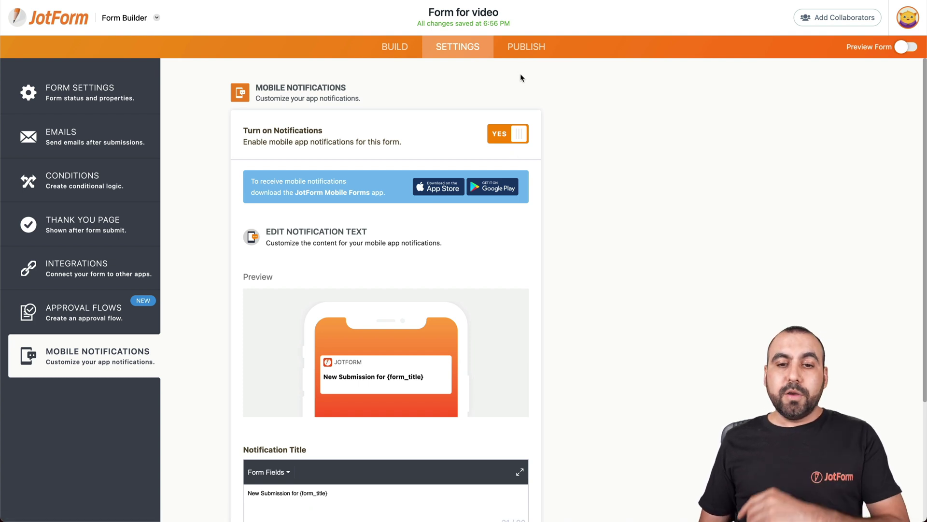
pyautogui.click(531, 51)
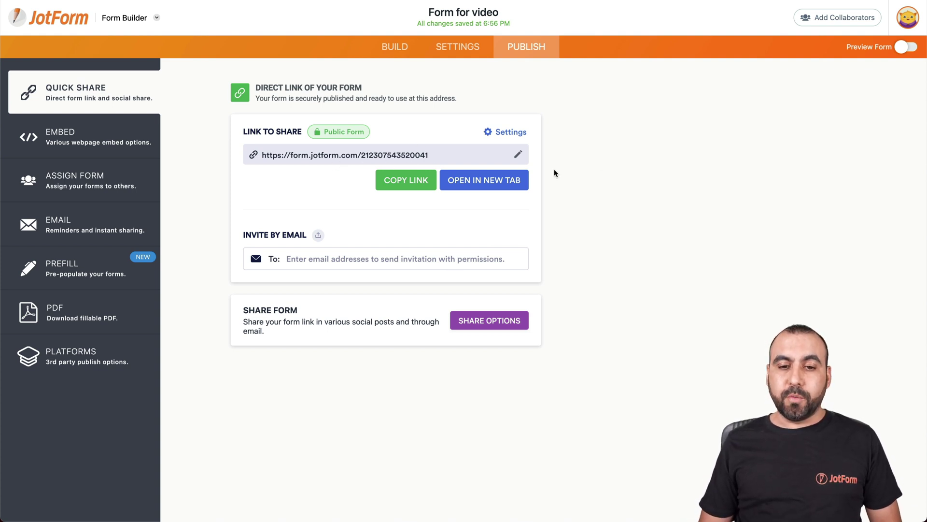
# Copy the direct link, load the live form in a new browser tab, then close that tab.
pyautogui.click(406, 180)
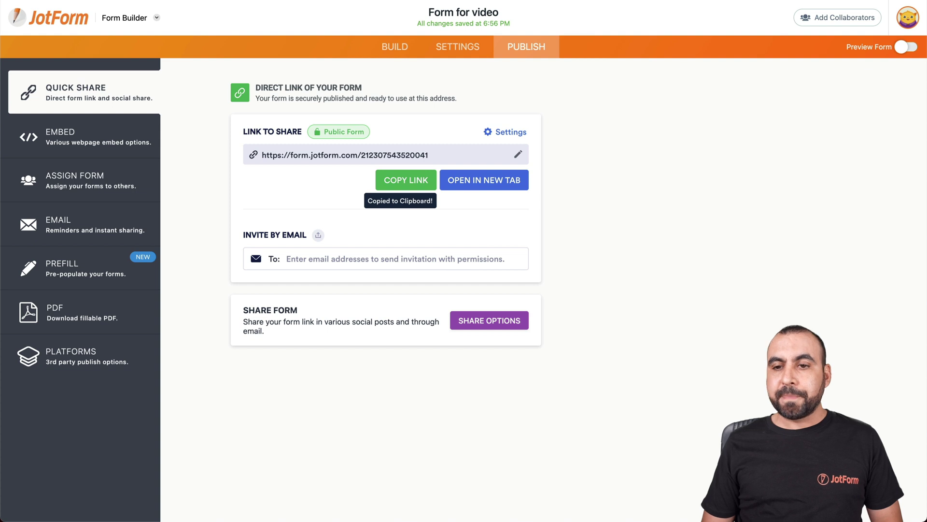
pyautogui.press('super+t')
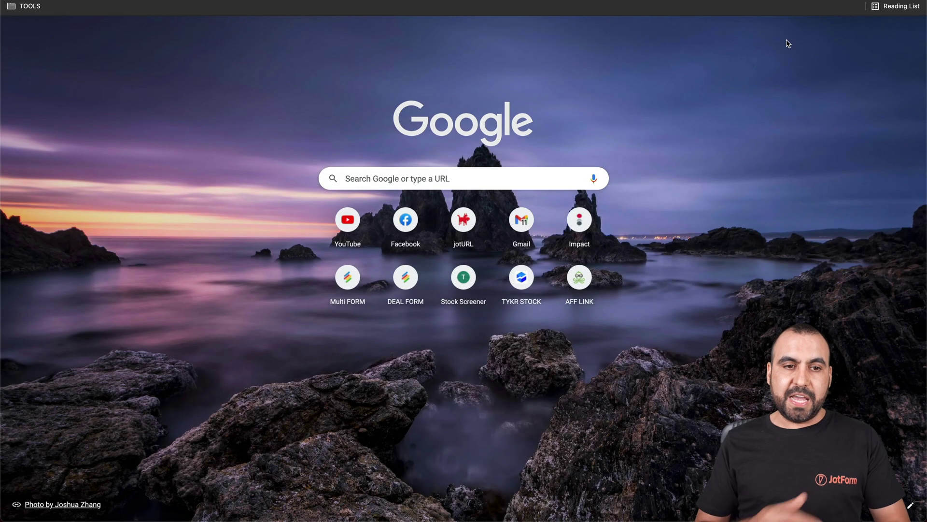
pyautogui.press('super+v')
pyautogui.press('Return')
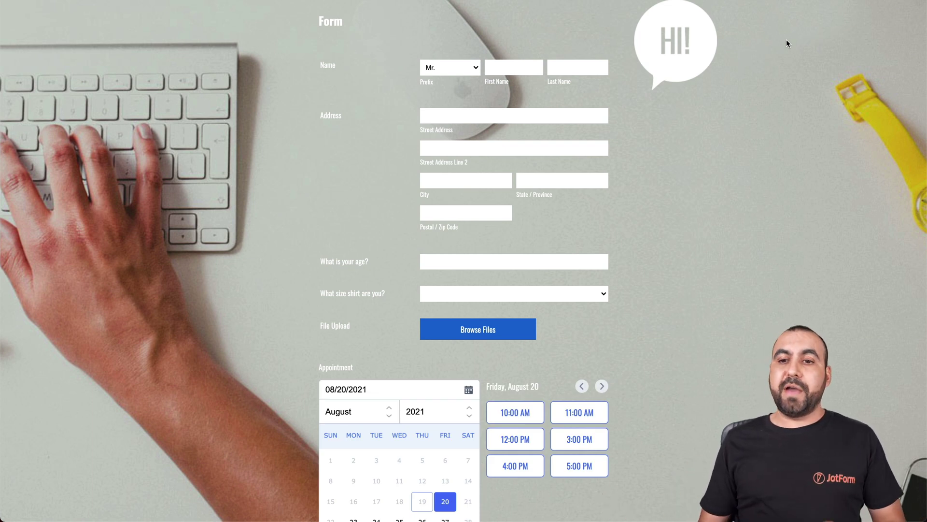
pyautogui.press('super+w')
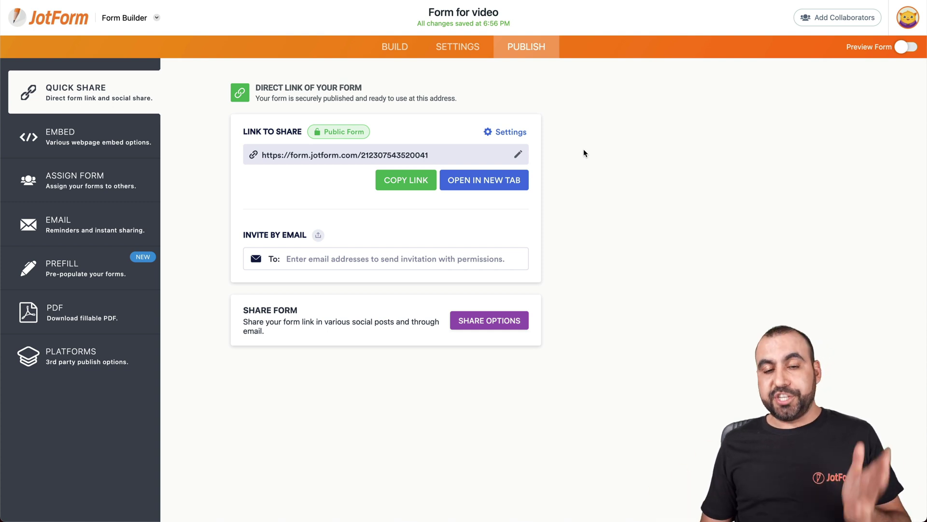
# Browse the Embed, Assign Form, Email, Prefill, PDF and Platforms publishing options.
pyautogui.click(87, 132)
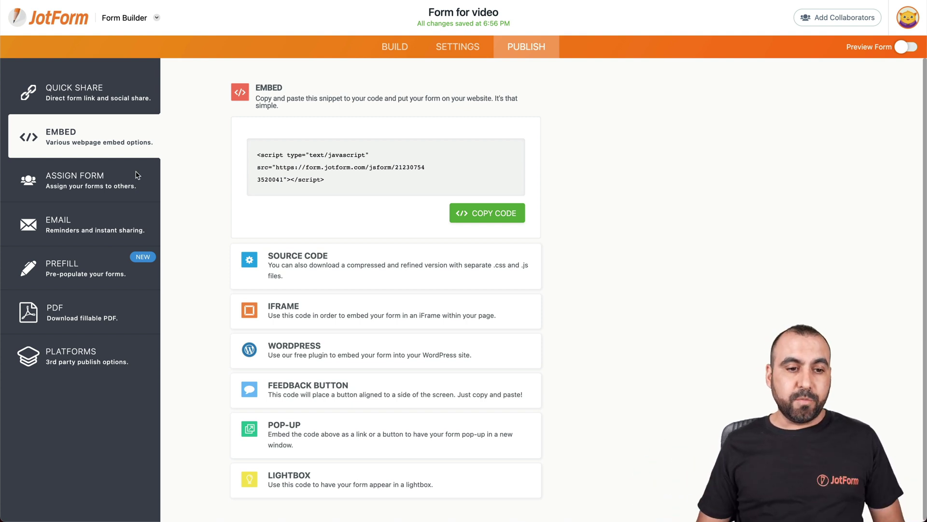
pyautogui.click(83, 181)
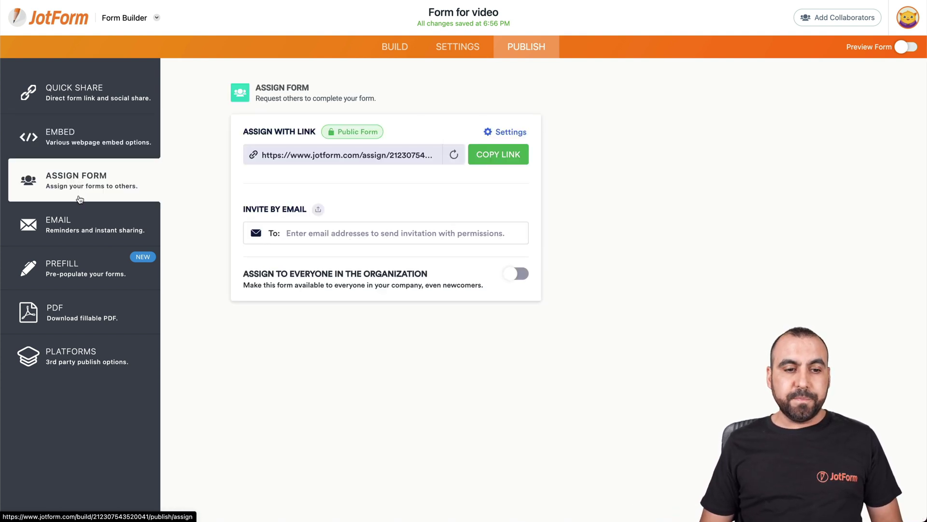
pyautogui.click(94, 217)
pyautogui.click(87, 258)
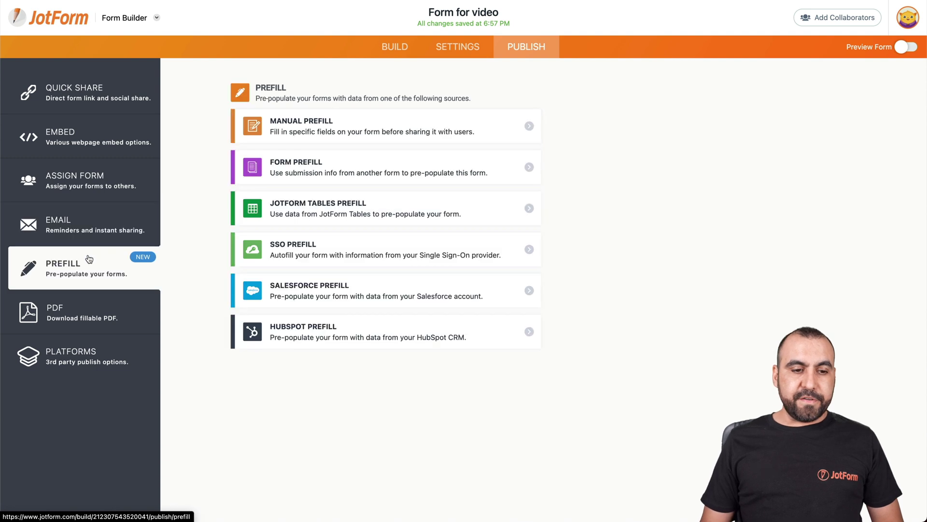
pyautogui.click(82, 310)
pyautogui.click(104, 356)
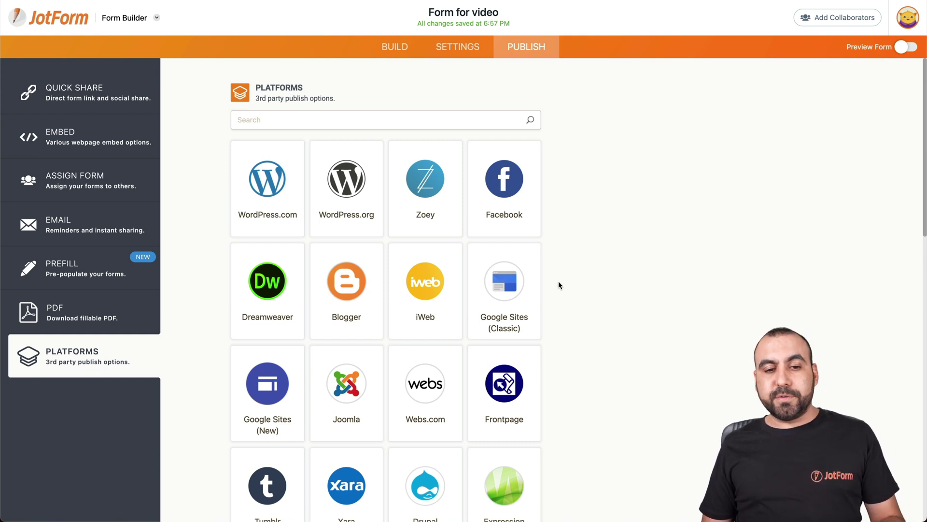
# View the WordPress.com embed code, return to the platforms list and scroll through it.
pyautogui.click(270, 188)
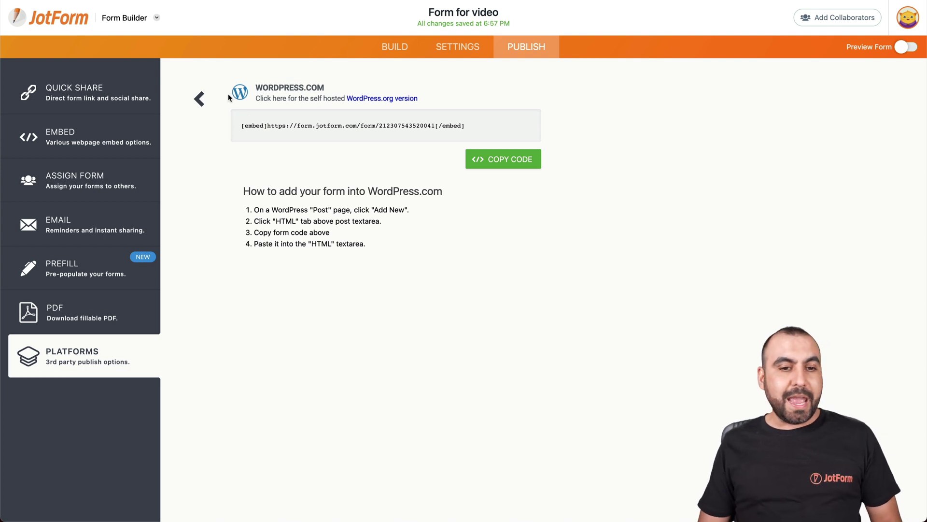
pyautogui.click(201, 98)
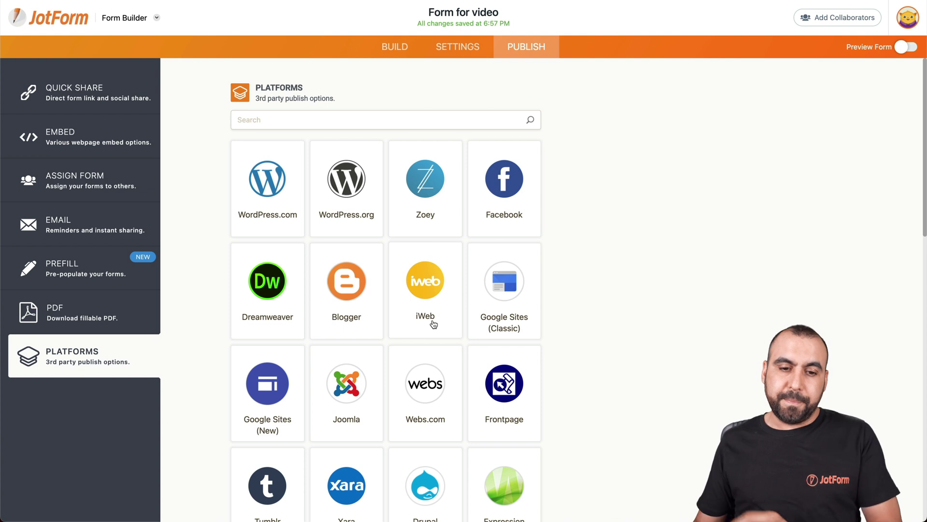
pyautogui.scroll(-2, 432, 321)
pyautogui.scroll(-3, 501, 168)
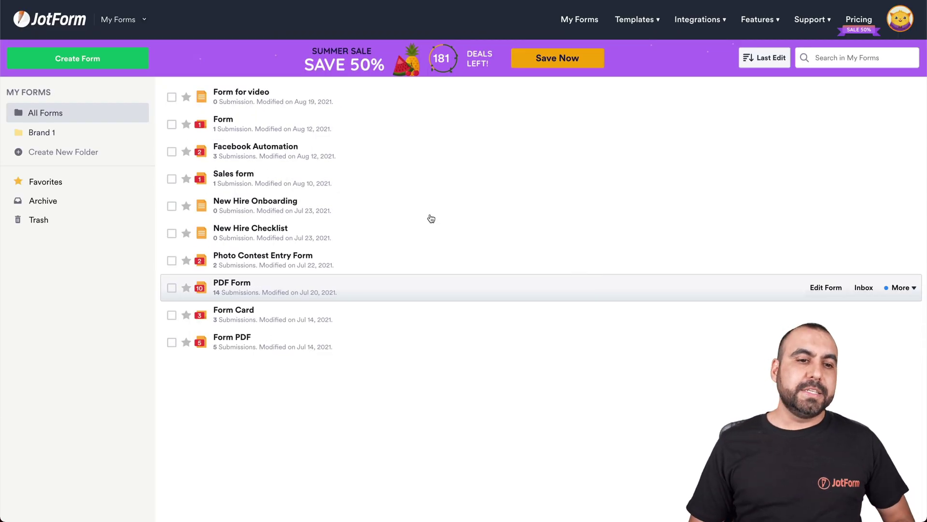
# Start a new Card Form from scratch.
pyautogui.click(105, 61)
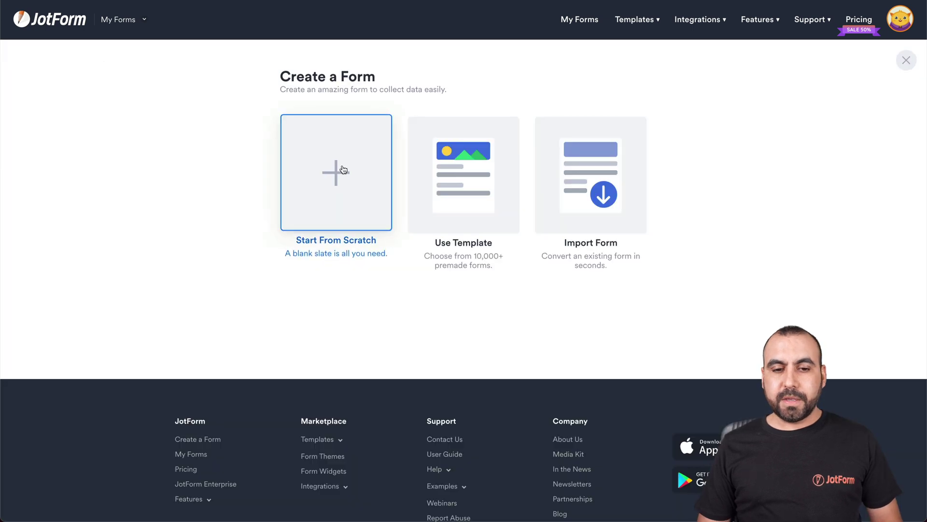
pyautogui.click(307, 166)
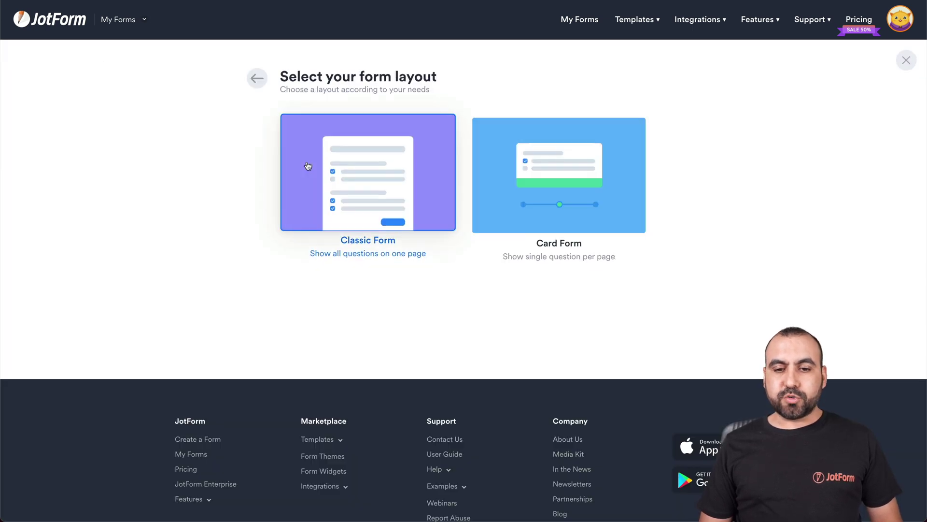
pyautogui.click(572, 159)
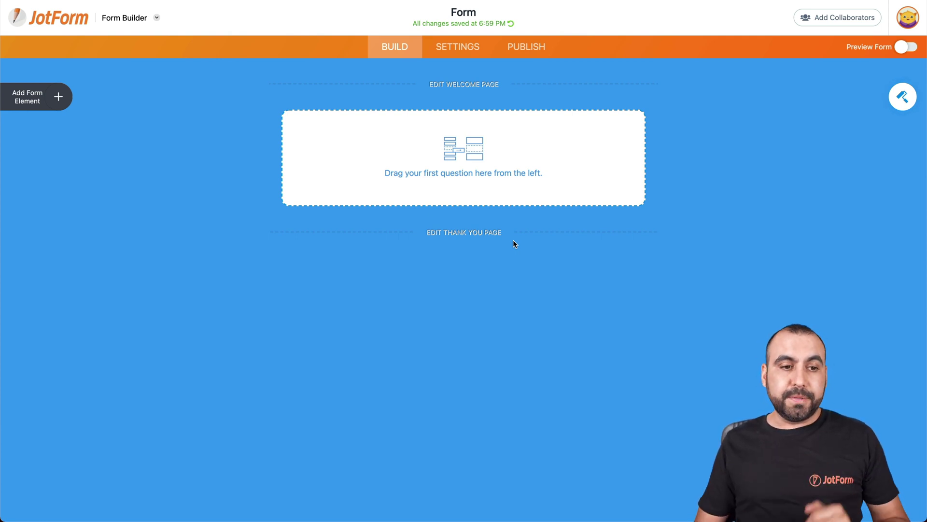
# Add Full Name, Phone Number, Email and Dropdown elements to the card form.
pyautogui.click(61, 95)
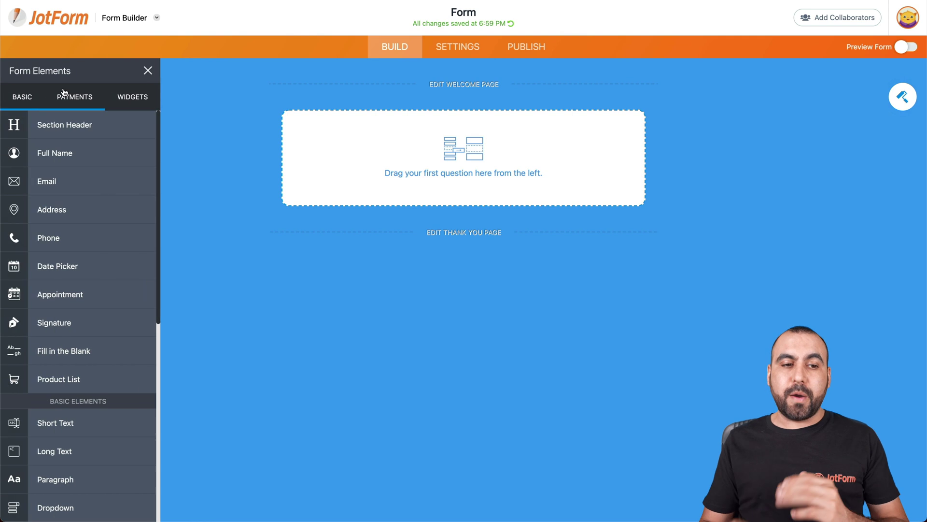
pyautogui.moveTo(68, 154); pyautogui.dragTo(378, 175)
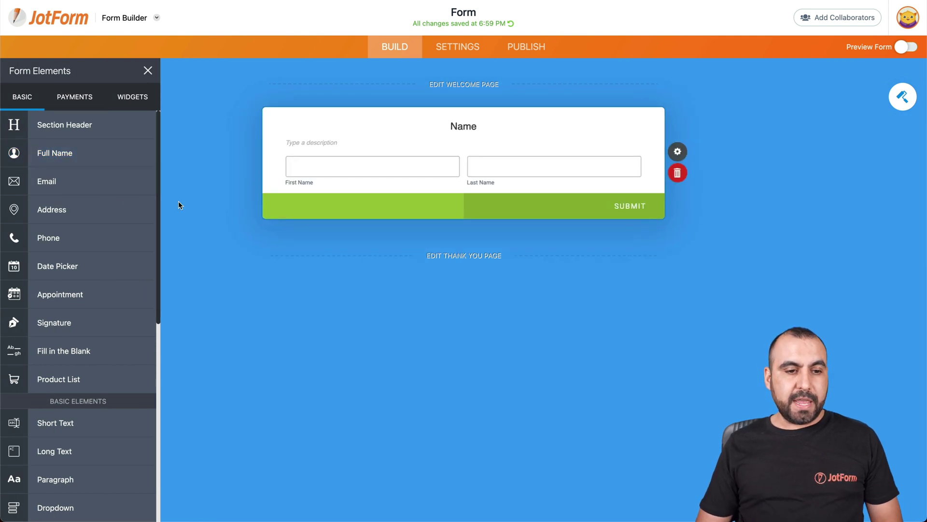
pyautogui.moveTo(85, 238); pyautogui.dragTo(365, 244)
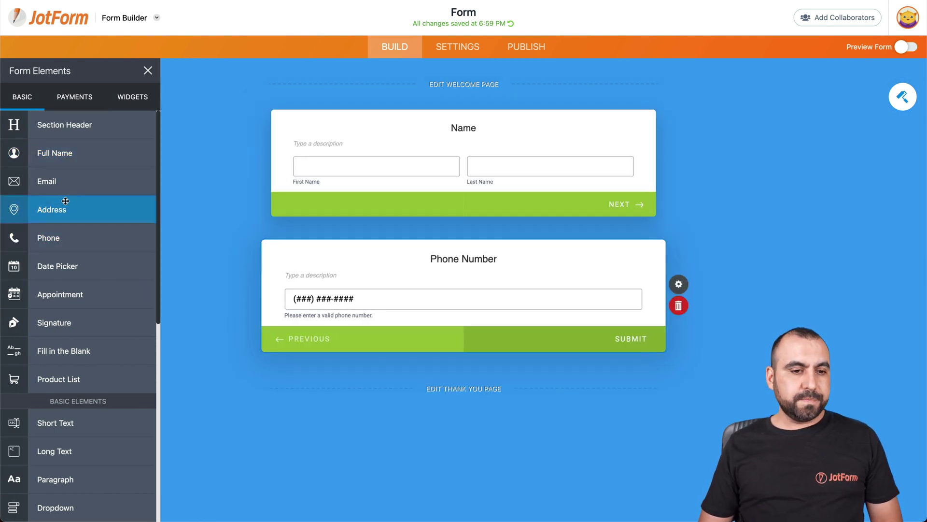
pyautogui.moveTo(53, 182); pyautogui.dragTo(389, 375)
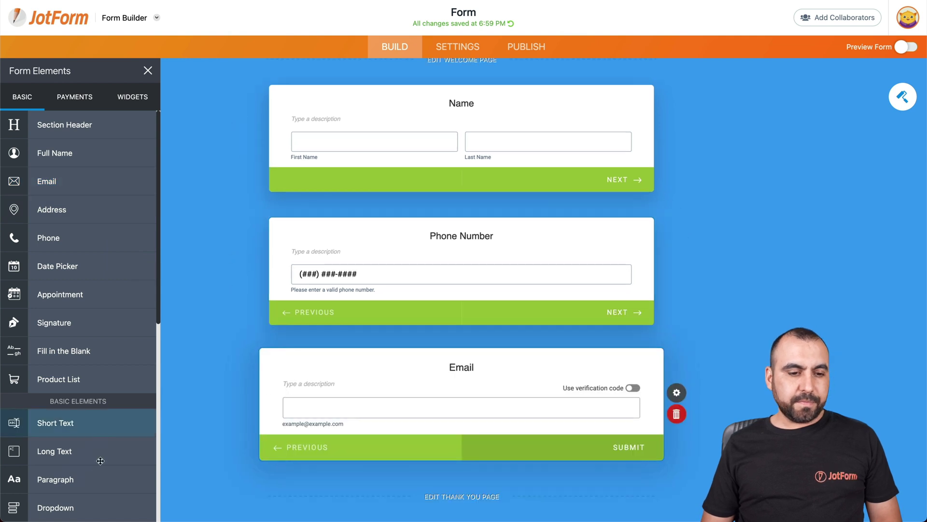
pyautogui.scroll(-5, 99, 460)
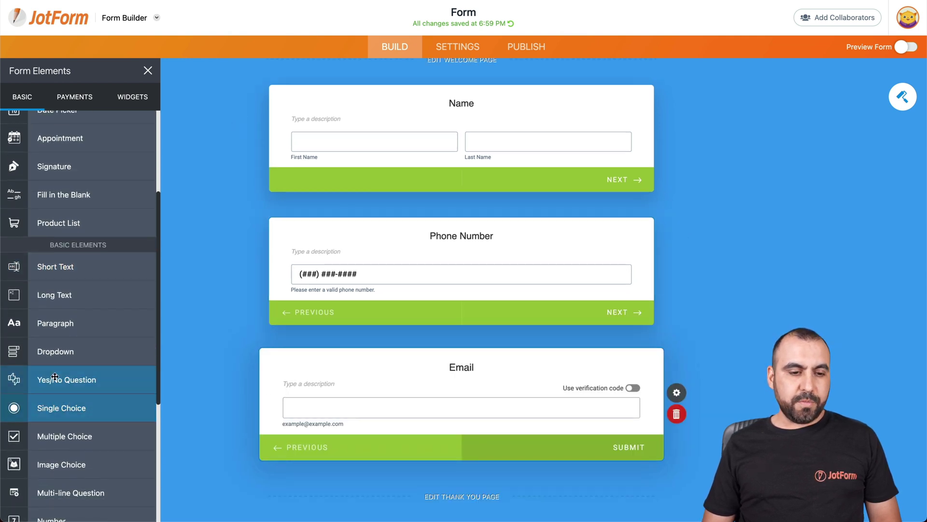
pyautogui.moveTo(53, 351); pyautogui.dragTo(396, 352)
pyautogui.scroll(4, 428, 285)
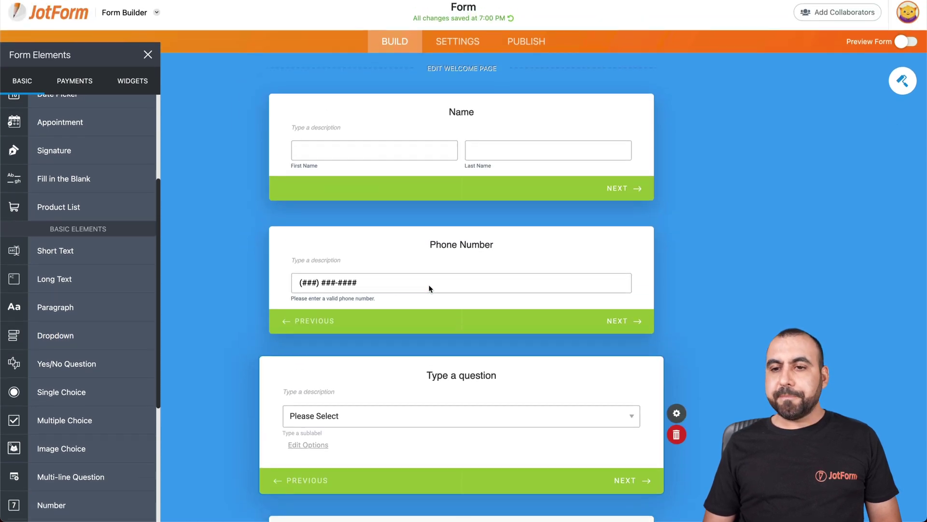
# Preview the form, start it, and enter a sample first and last name.
pyautogui.click(908, 47)
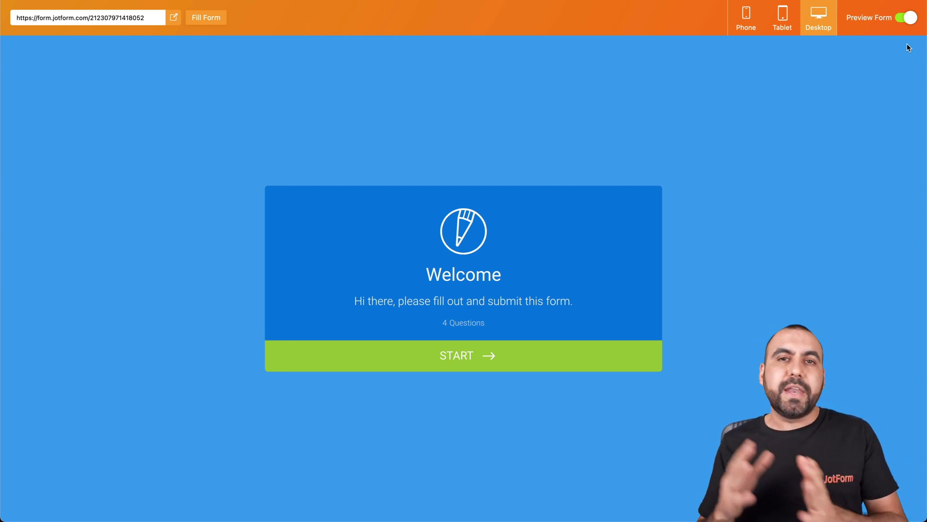
pyautogui.click(476, 355)
pyautogui.click(285, 265)
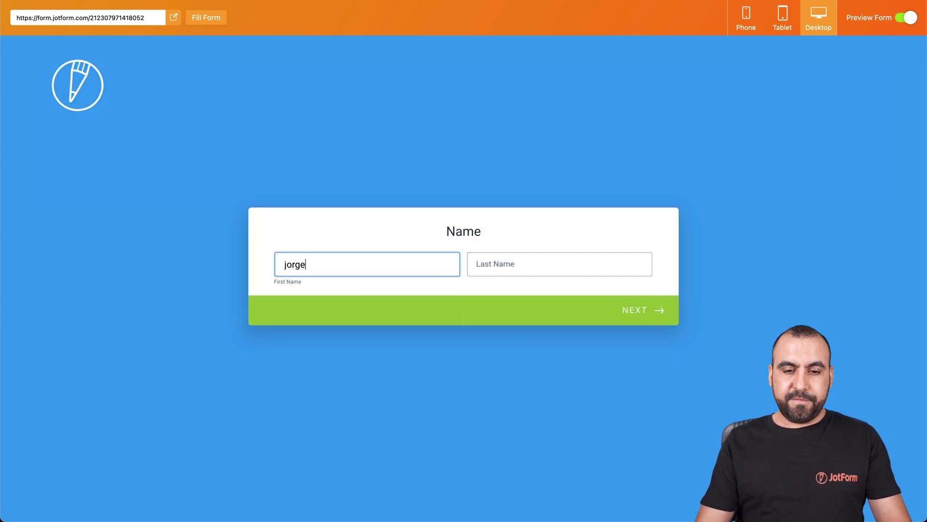
pyautogui.click(480, 264)
pyautogui.click(640, 308)
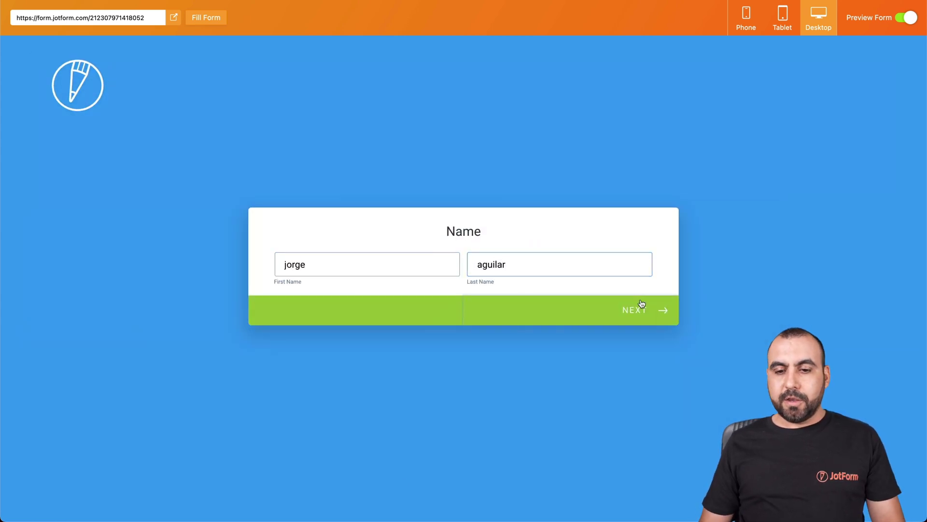
# Enter a sample phone number, pick the dropdown's only option, add a sample email, and submit.
pyautogui.click(429, 266)
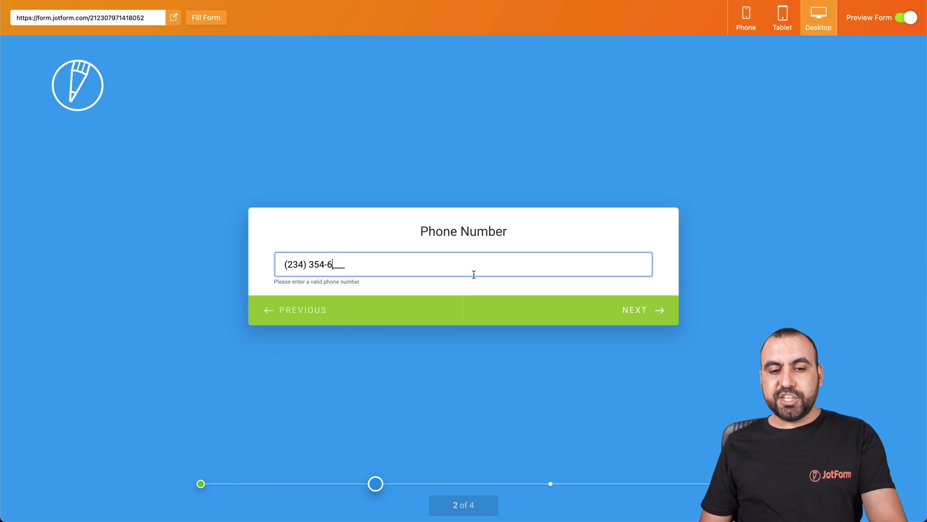
pyautogui.click(660, 319)
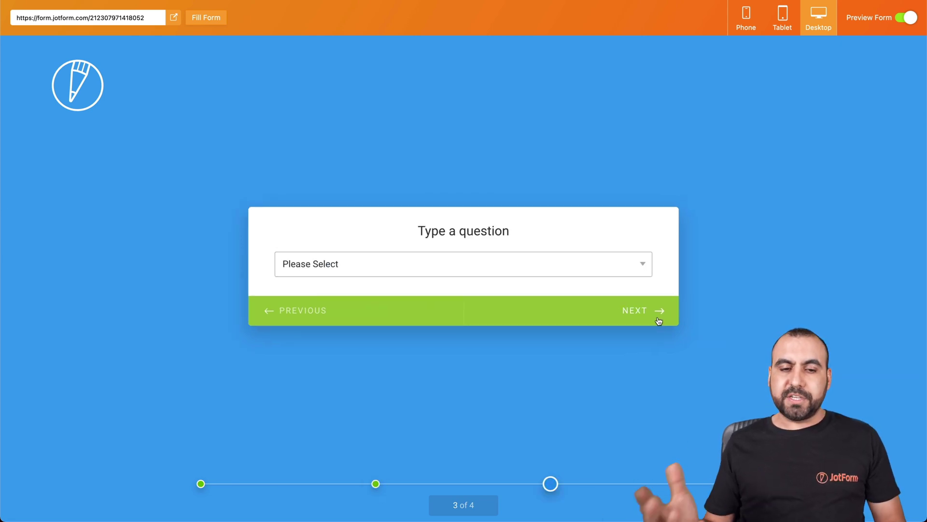
pyautogui.click(536, 261)
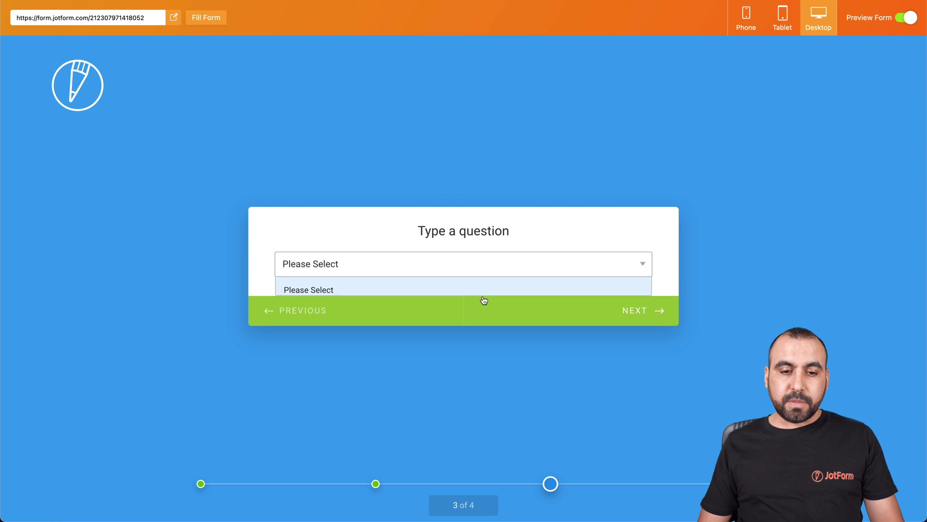
pyautogui.click(556, 291)
pyautogui.click(662, 315)
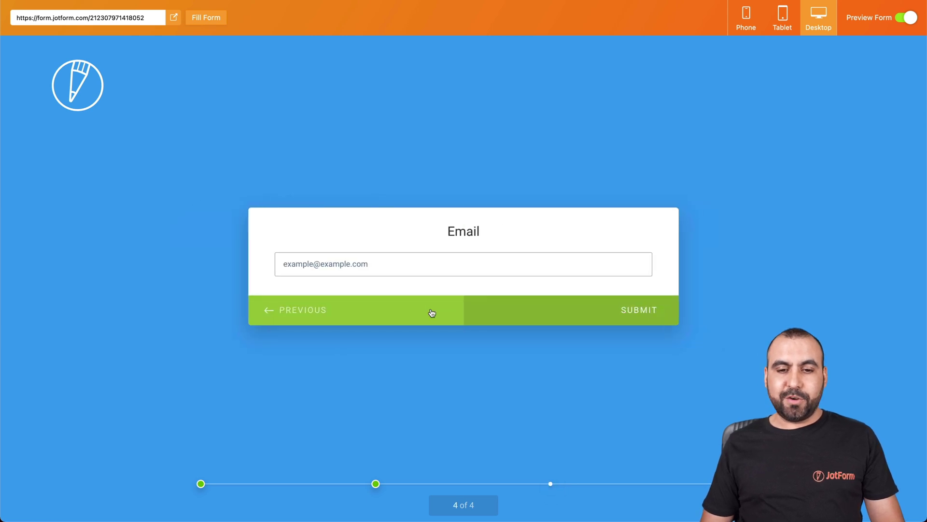
pyautogui.click(368, 262)
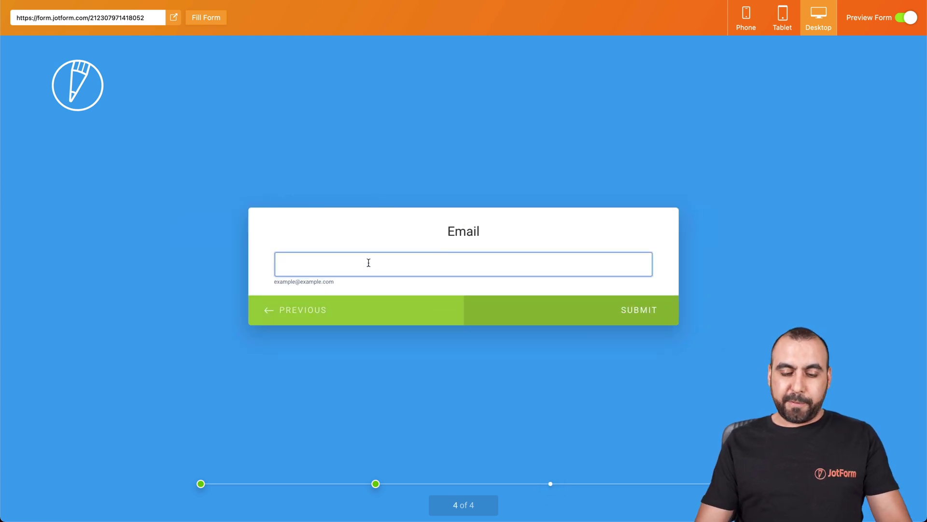
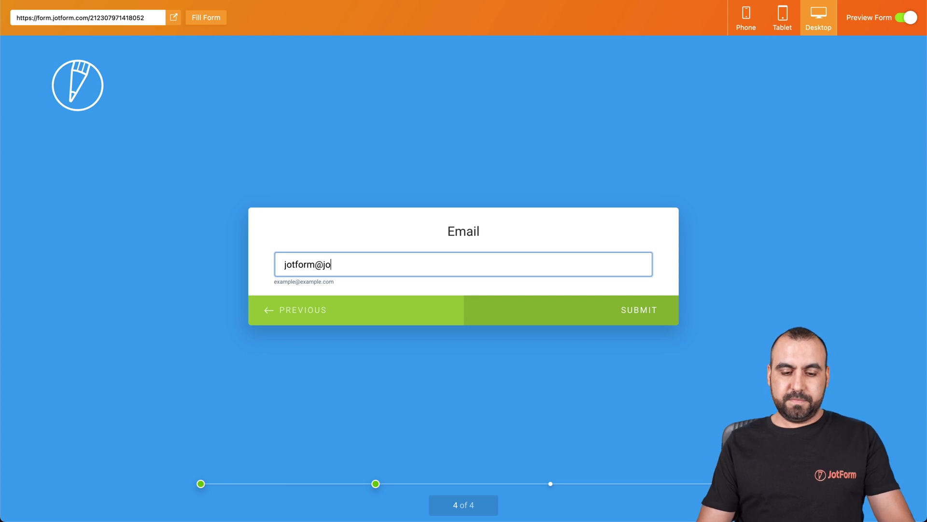
pyautogui.click(631, 300)
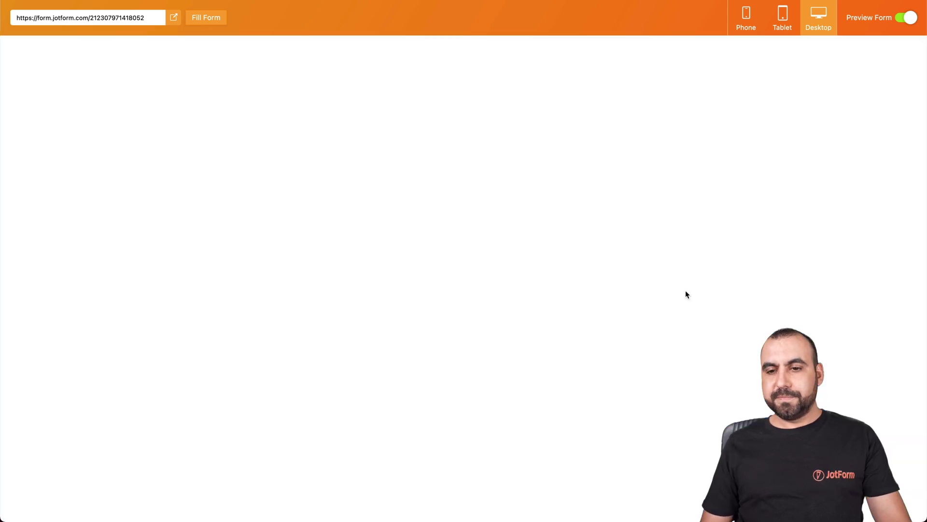